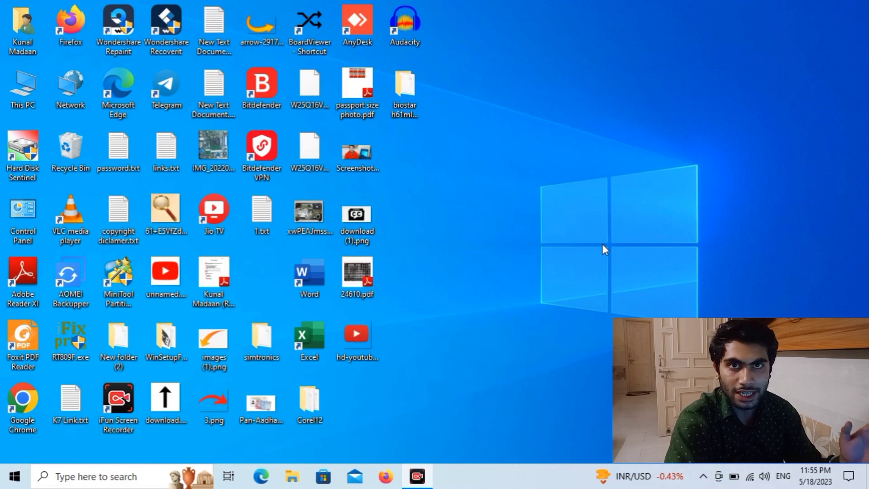
# - Create a new folder on the desktop, keeping the default name New folder
pyautogui.rightClick(521, 136)
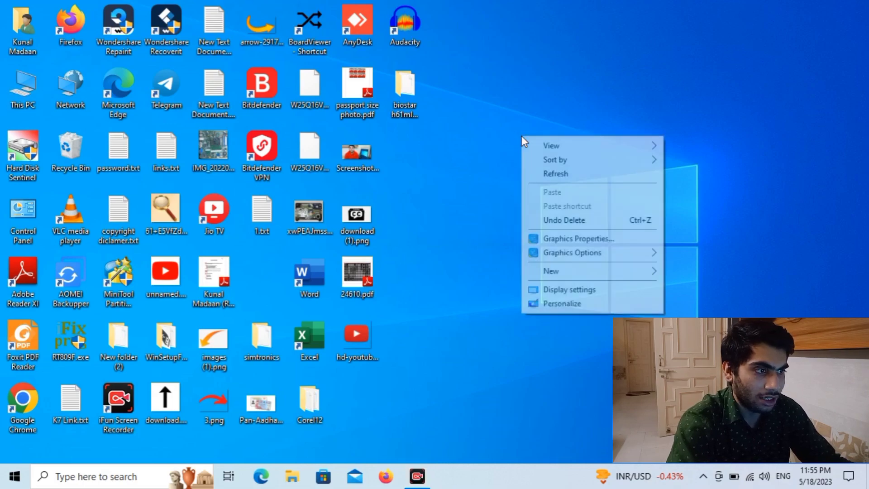
pyautogui.moveTo(563, 275)
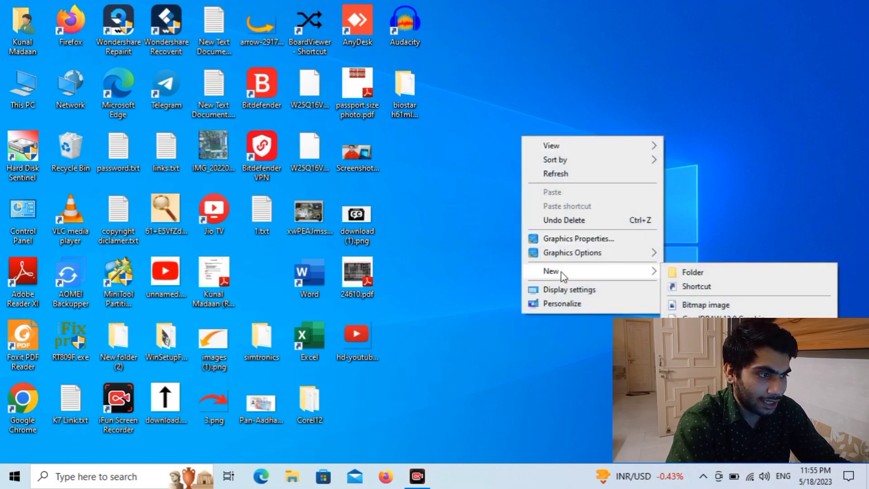
pyautogui.click(689, 271)
pyautogui.click(621, 233)
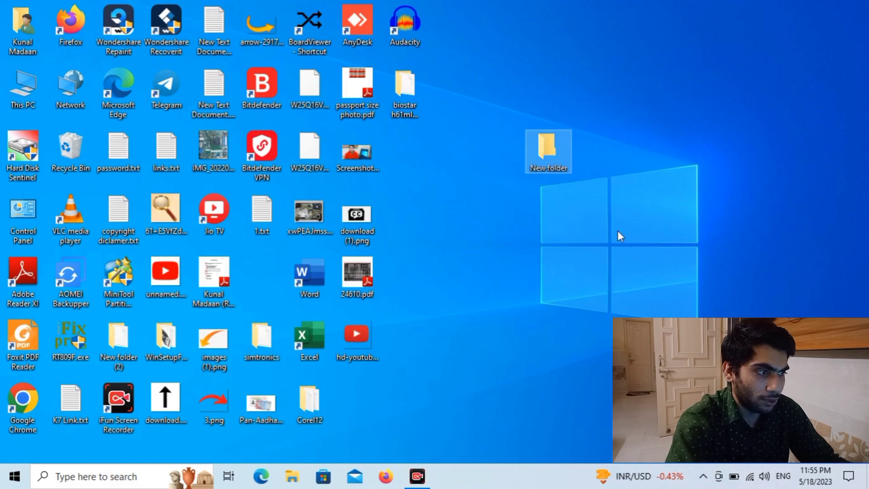
pyautogui.rightClick(543, 155)
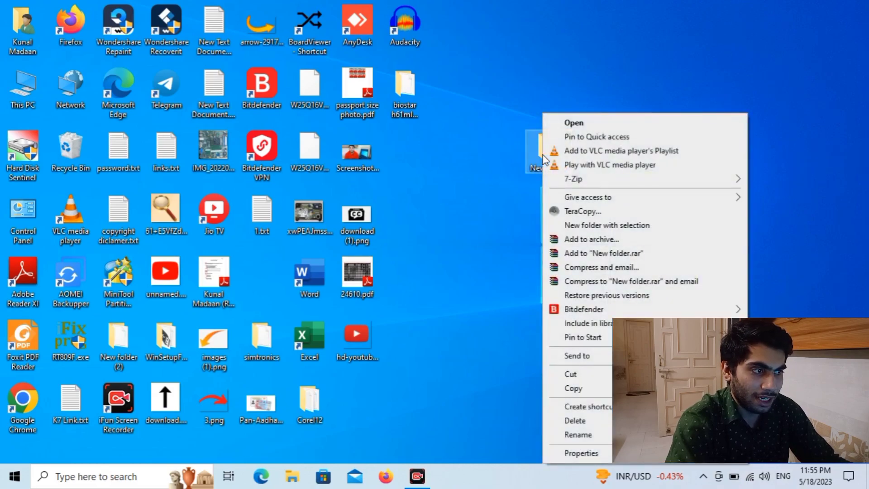
pyautogui.click(478, 165)
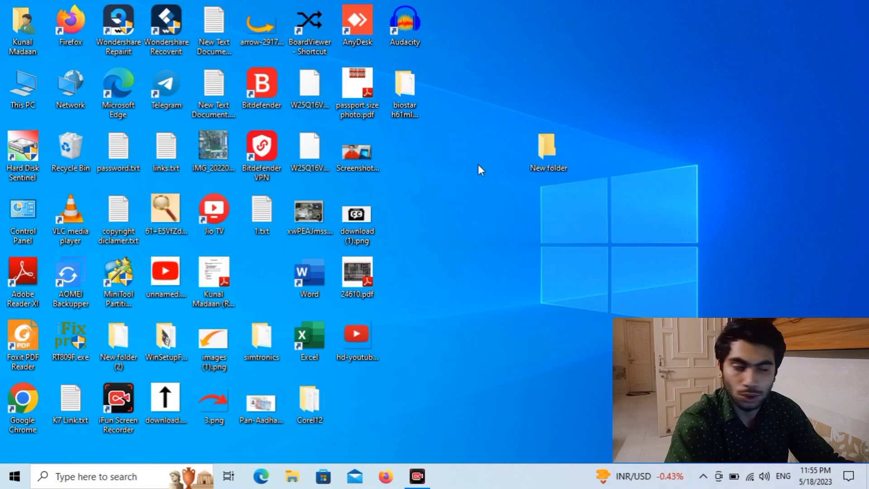
# - Copy the four desktop images, including download (1).png and xwPEAJmssOpHjaUK.jpeg
pyautogui.click(359, 198)
pyautogui.keyDown('ctrl'); pyautogui.click(358, 154); pyautogui.keyUp('ctrl')
pyautogui.keyDown('ctrl'); pyautogui.click(362, 273); pyautogui.keyUp('ctrl')
pyautogui.keyDown('ctrl'); pyautogui.click(361, 280); pyautogui.keyUp('ctrl')
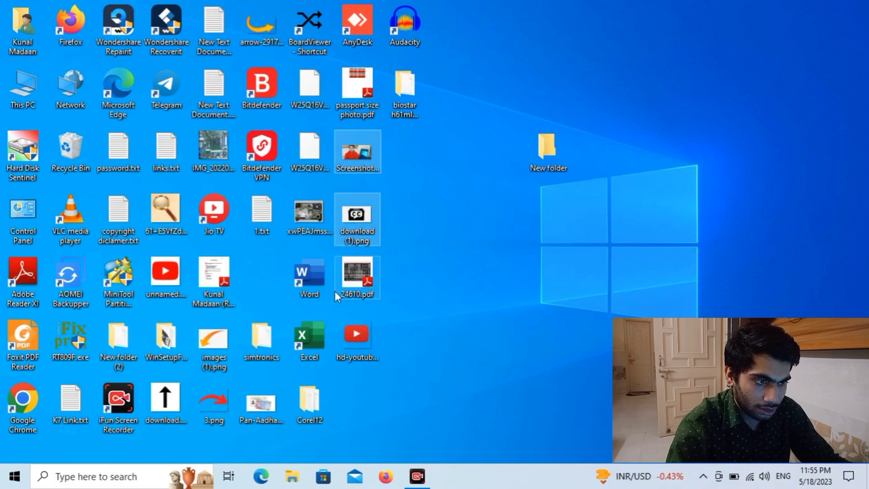
pyautogui.keyDown('ctrl'); pyautogui.click(306, 213); pyautogui.keyUp('ctrl')
pyautogui.keyDown('ctrl'); pyautogui.click(363, 332); pyautogui.keyUp('ctrl')
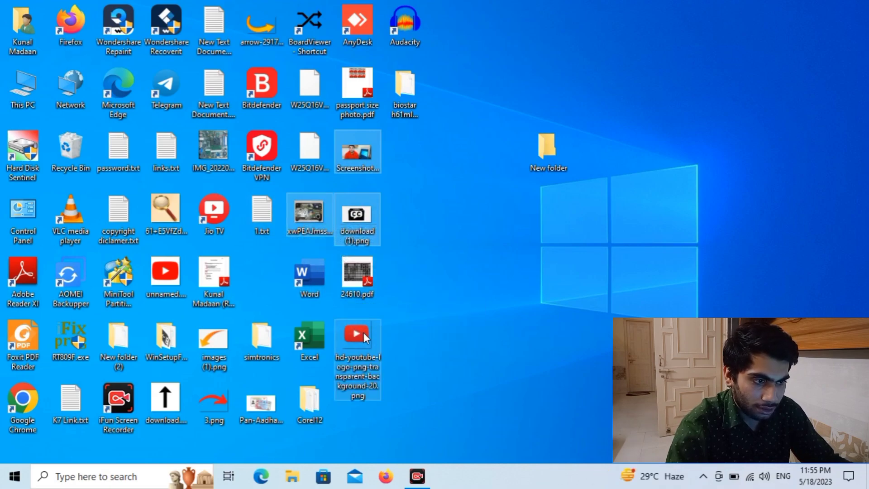
pyautogui.rightClick(363, 333)
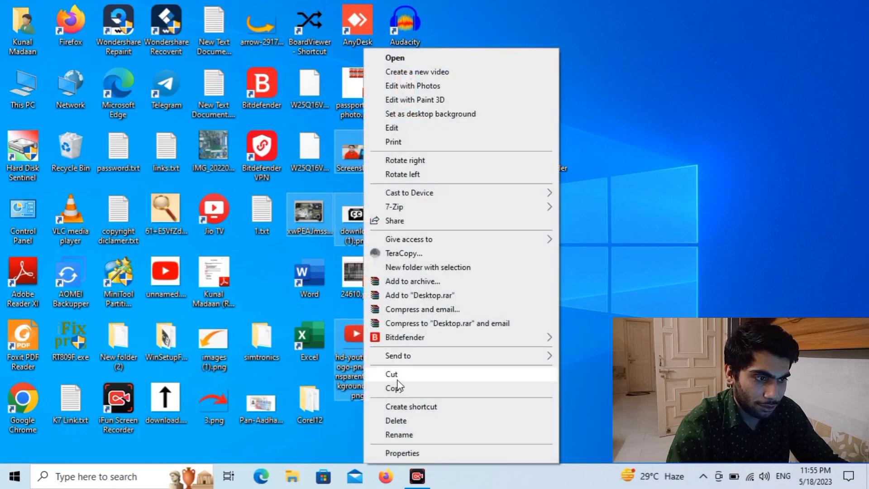
pyautogui.click(394, 387)
pyautogui.doubleClick(547, 150)
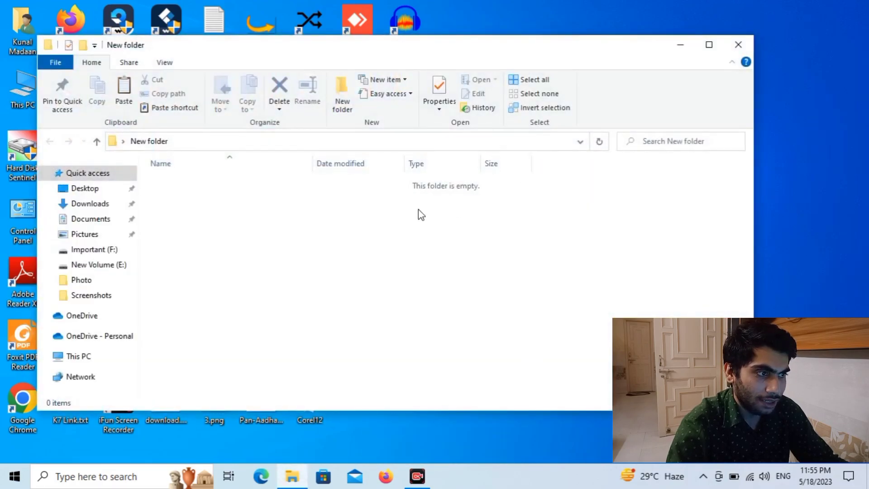
# - Paste the four copied images into New folder
pyautogui.rightClick(419, 210)
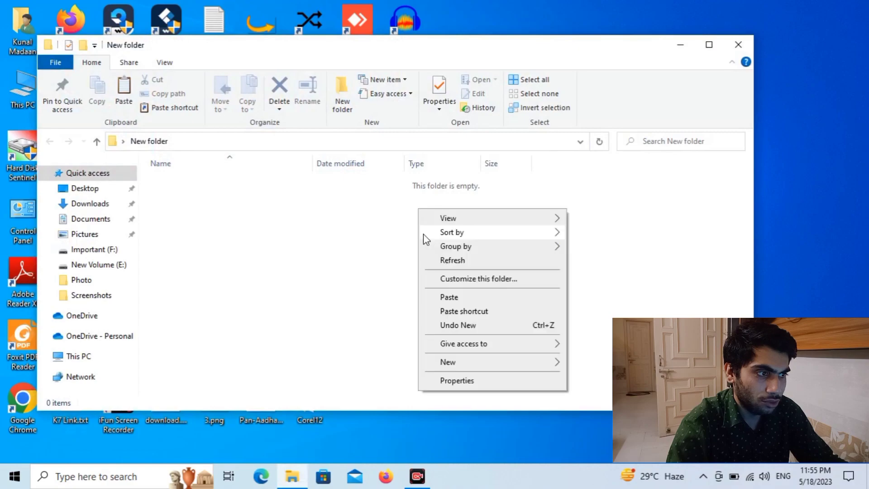
pyautogui.click(438, 296)
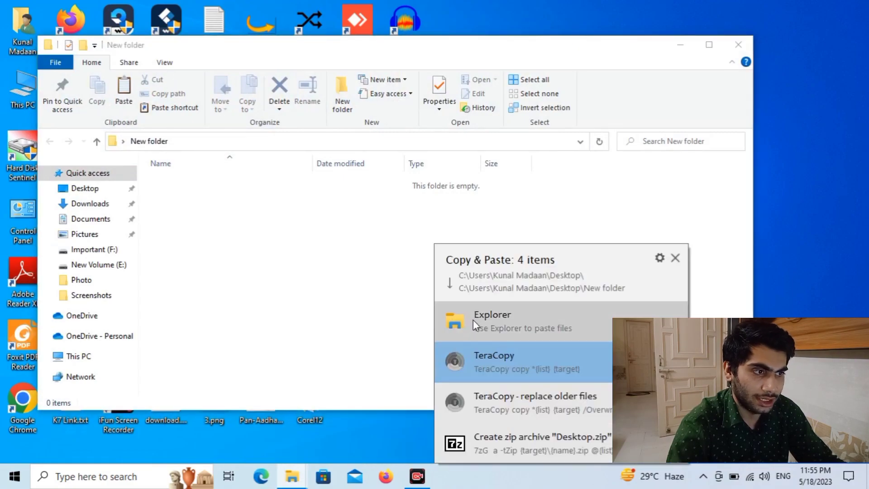
pyautogui.click(474, 319)
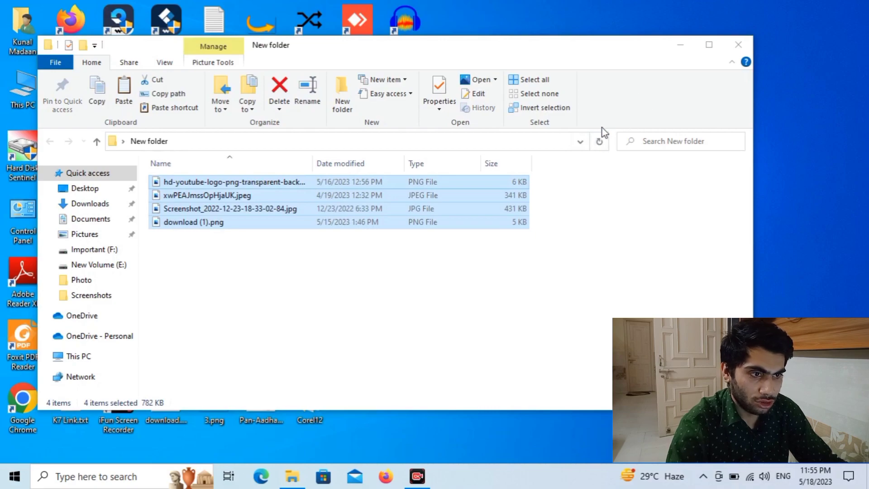
# - Close New folder, reopen it to verify the images, then close it again
pyautogui.click(739, 42)
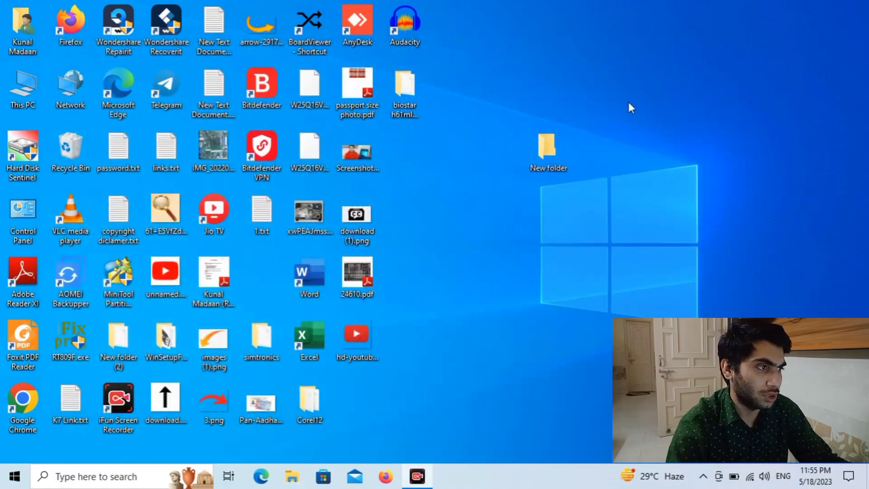
pyautogui.doubleClick(549, 148)
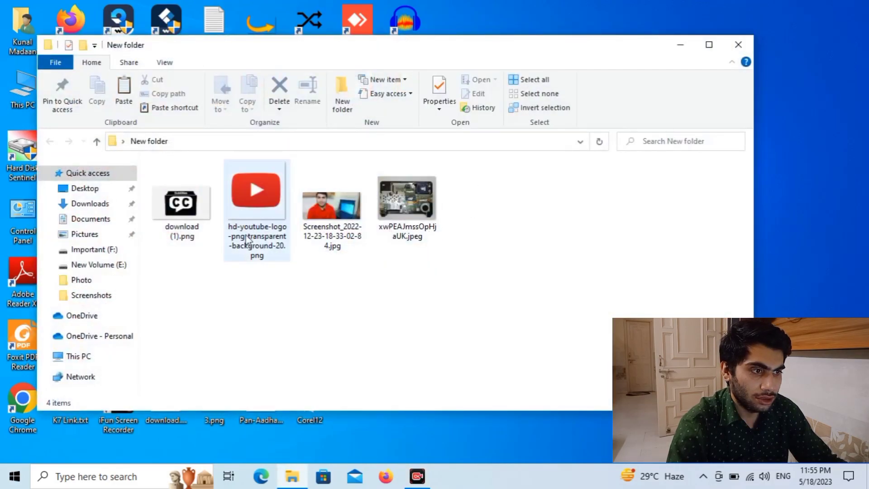
pyautogui.click(739, 45)
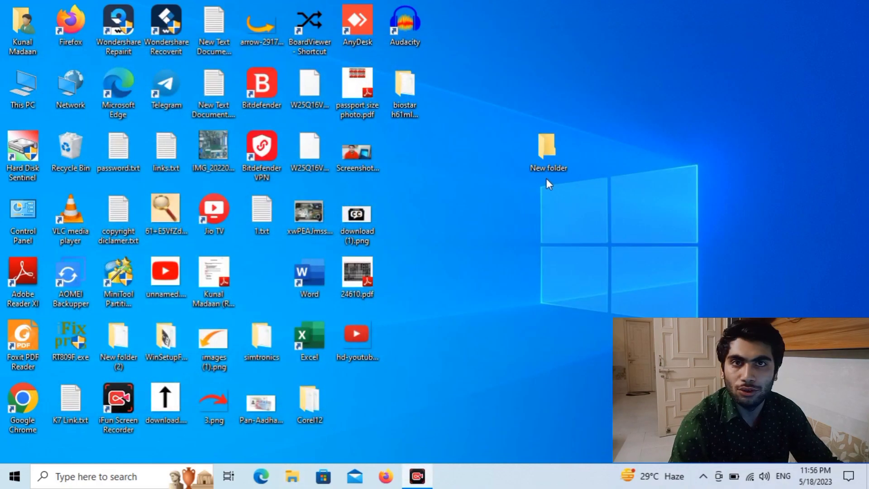
# - Start adding New folder to a RAR archive and bring up its password settings under Advanced
pyautogui.rightClick(554, 149)
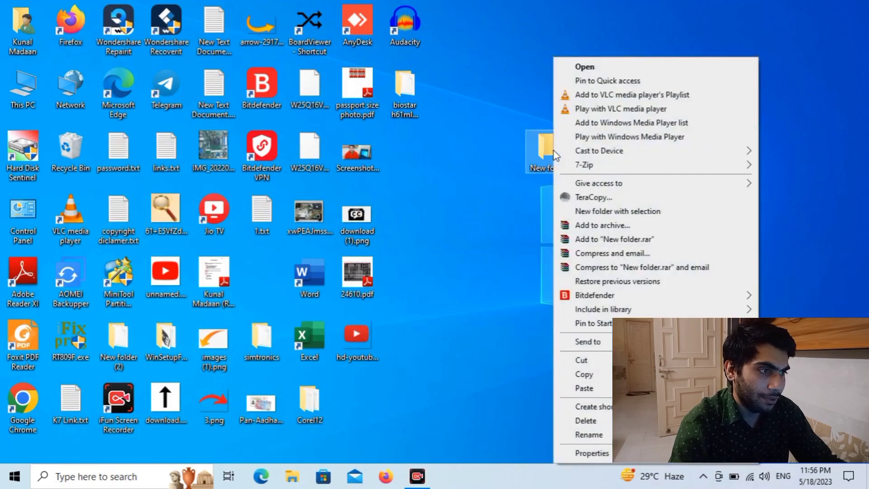
pyautogui.click(539, 153)
pyautogui.rightClick(539, 154)
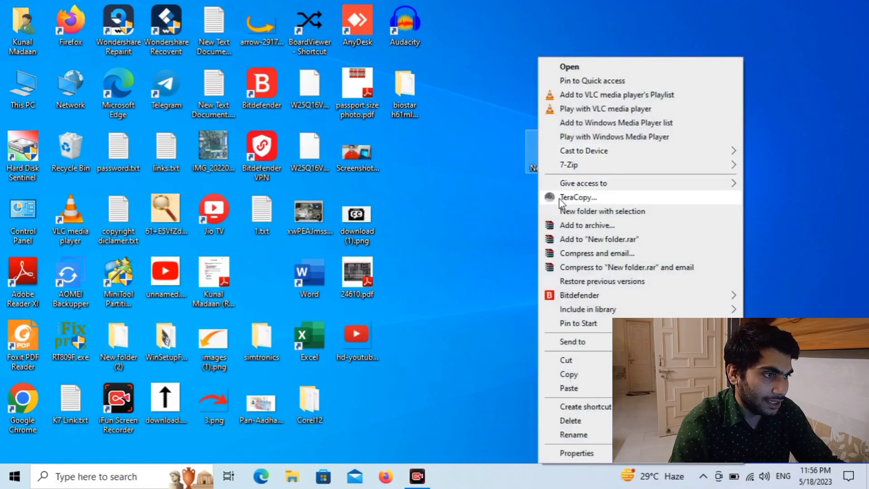
pyautogui.click(590, 225)
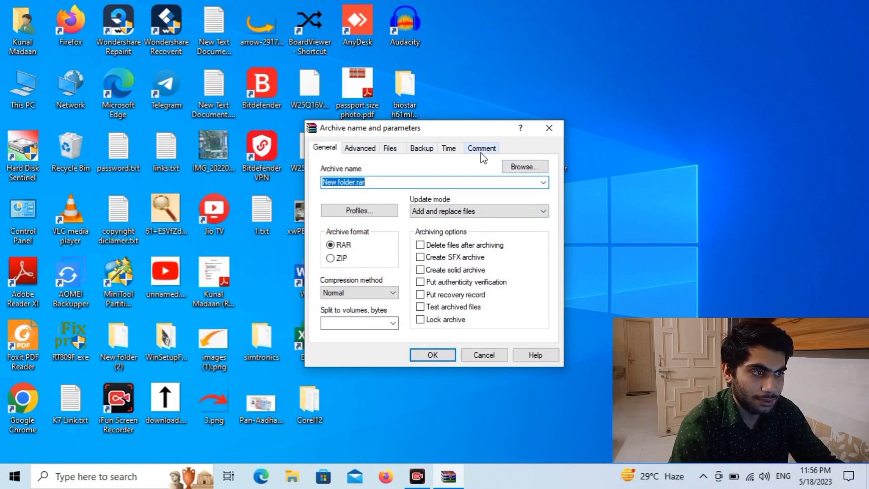
pyautogui.click(369, 154)
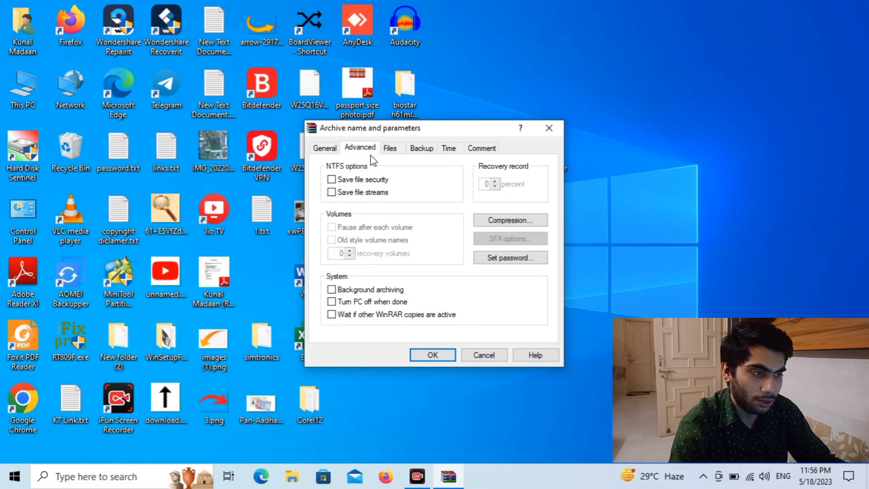
pyautogui.click(499, 263)
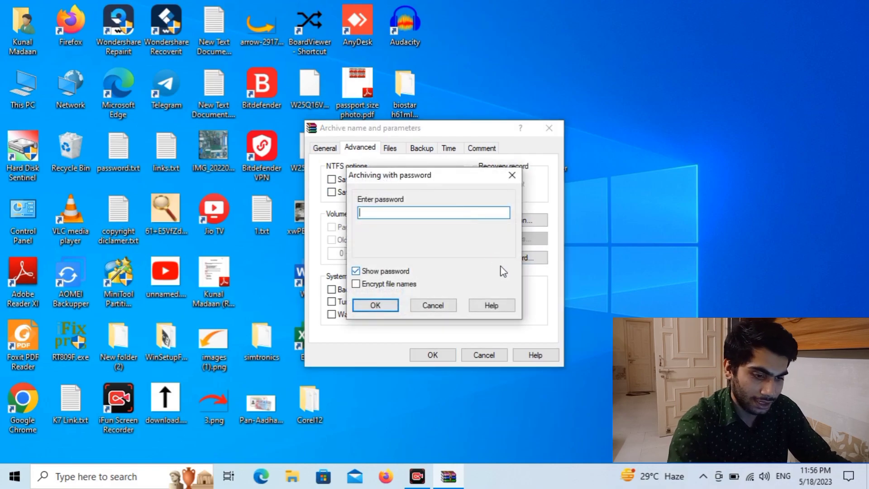
# - Enter the archive password, enable Encrypt file names, and confirm the password
pyautogui.write('12')
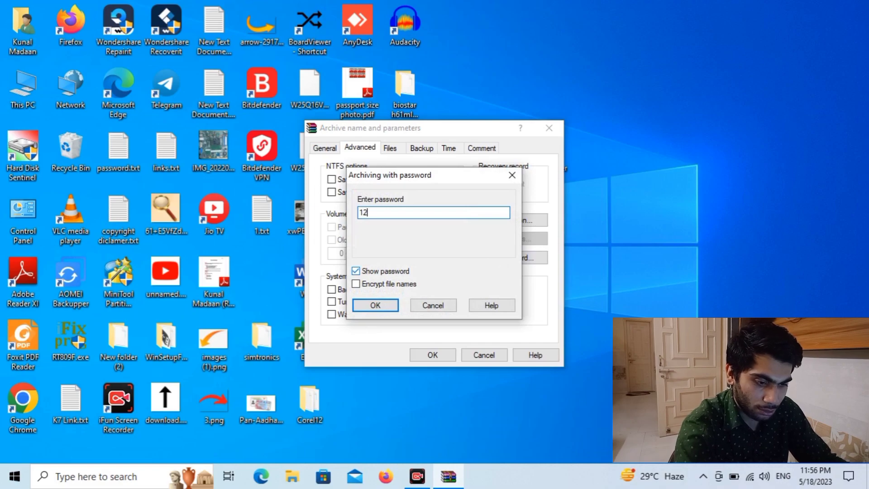
pyautogui.write('345678')
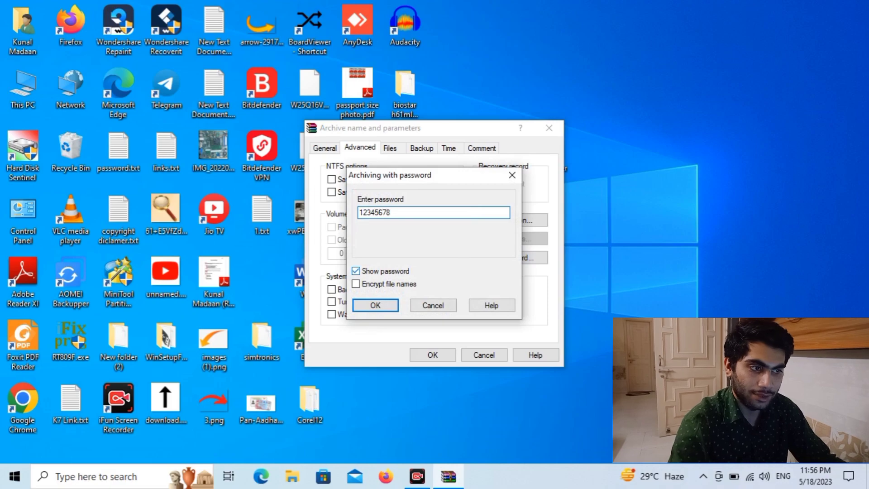
pyautogui.click(368, 273)
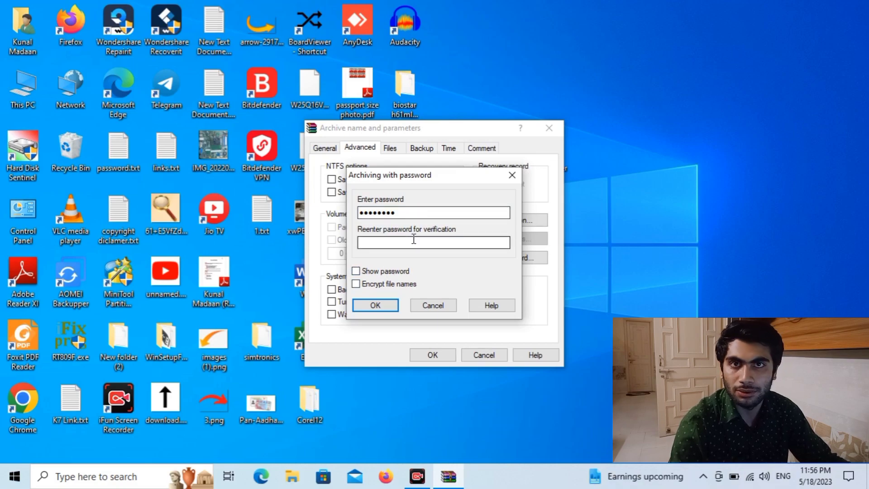
pyautogui.click(362, 272)
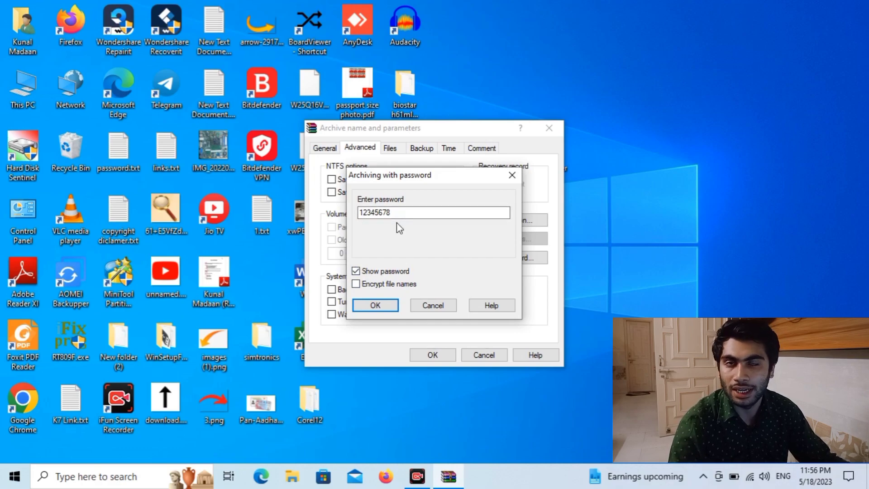
pyautogui.click(379, 284)
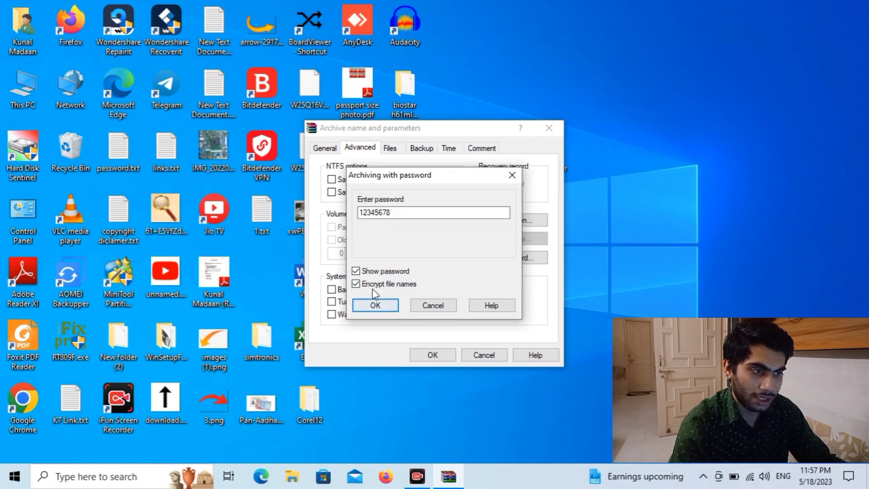
pyautogui.click(387, 305)
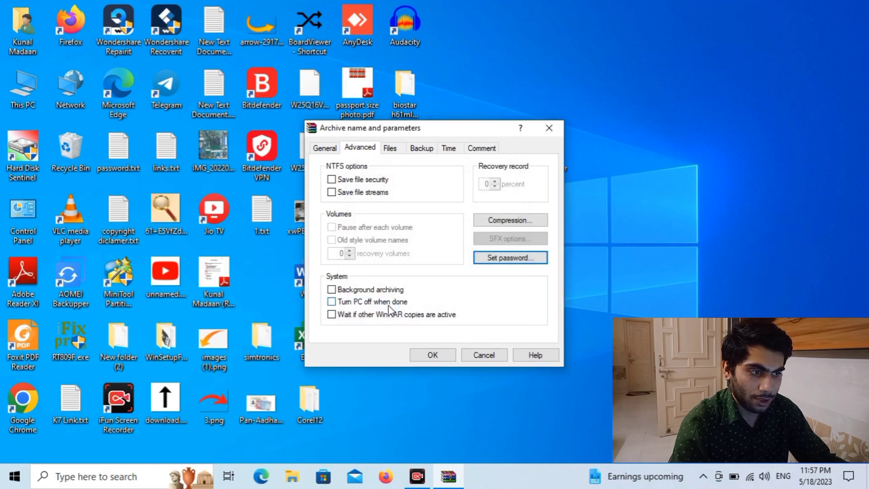
pyautogui.click(431, 355)
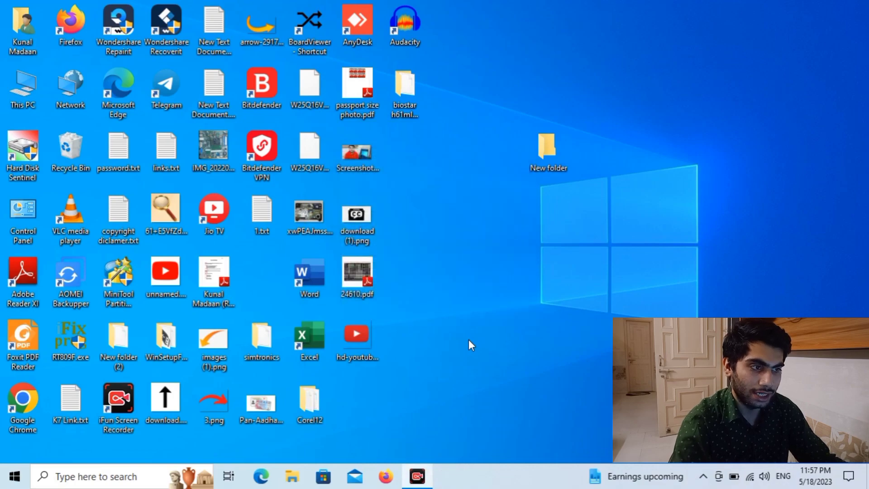
pyautogui.moveTo(261, 276); pyautogui.dragTo(572, 240)
pyautogui.click(549, 152)
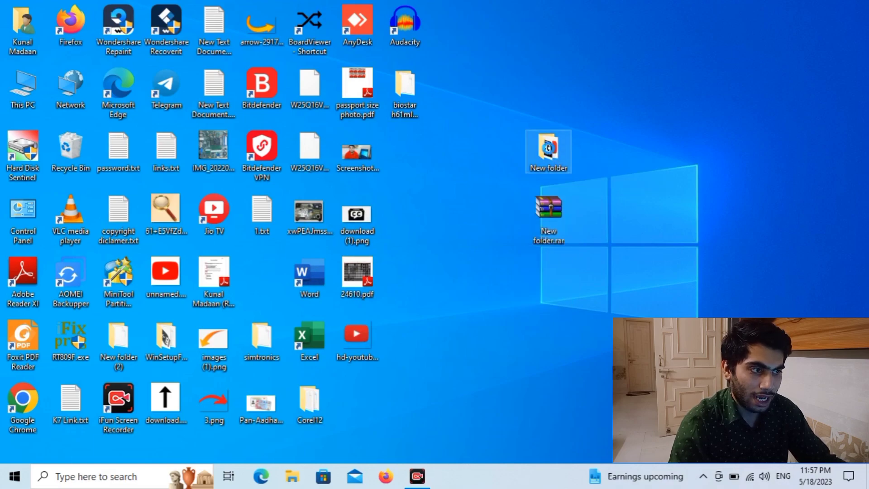
pyautogui.rightClick(549, 152)
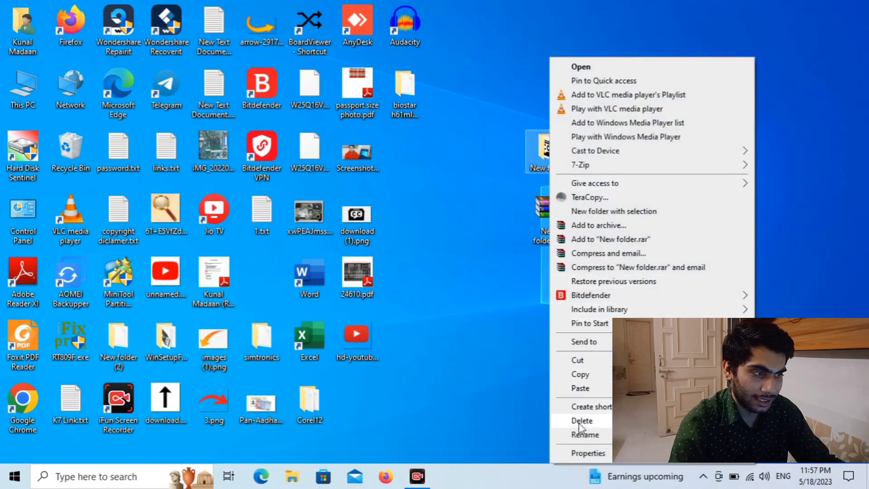
pyautogui.click(583, 421)
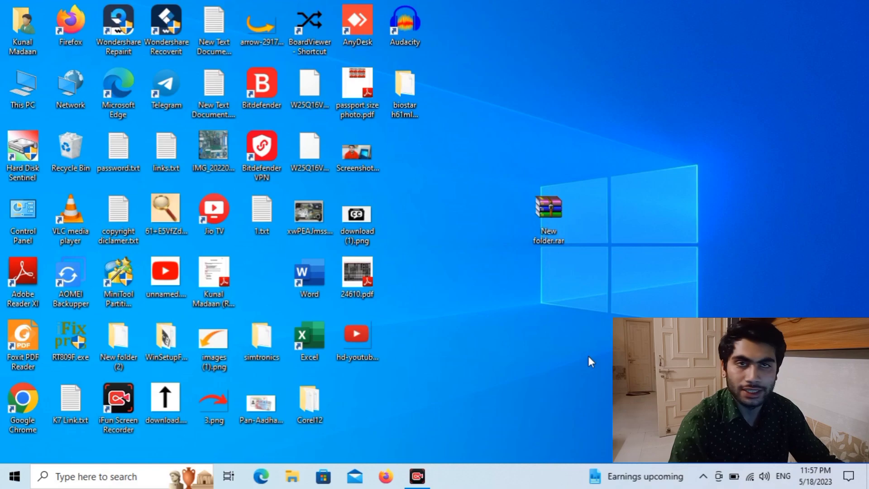
pyautogui.doubleClick(539, 229)
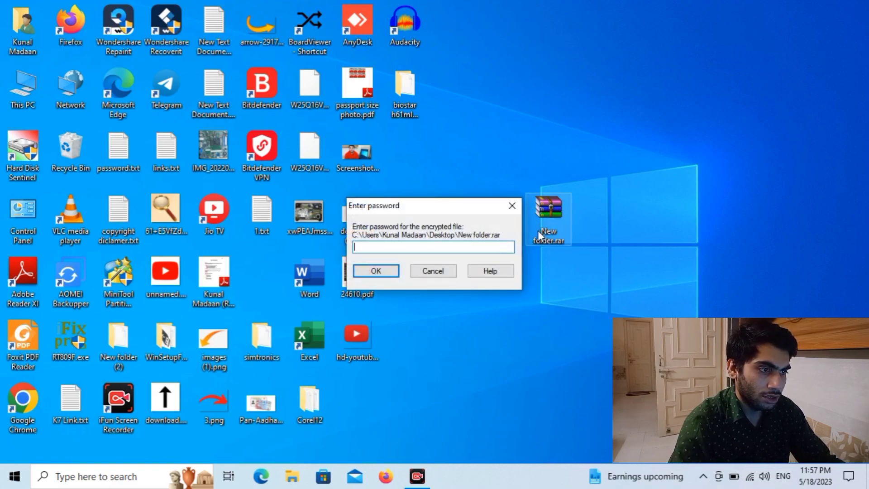
pyautogui.write('12345')
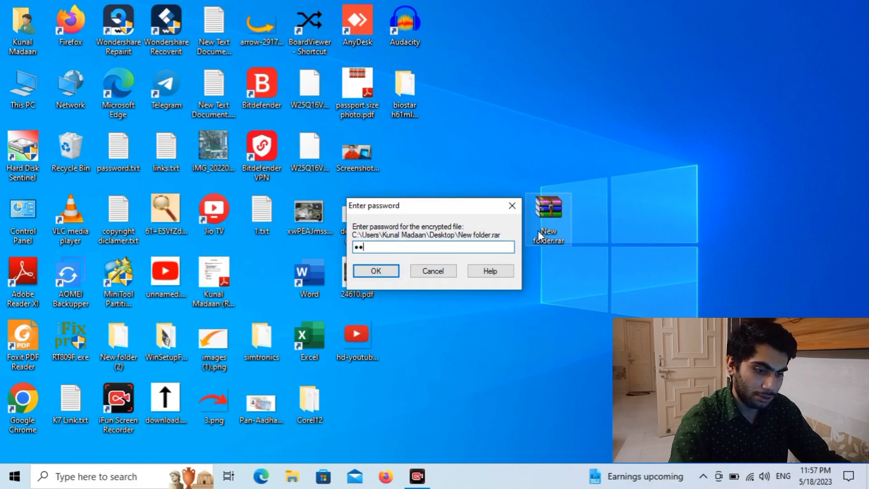
pyautogui.write('678')
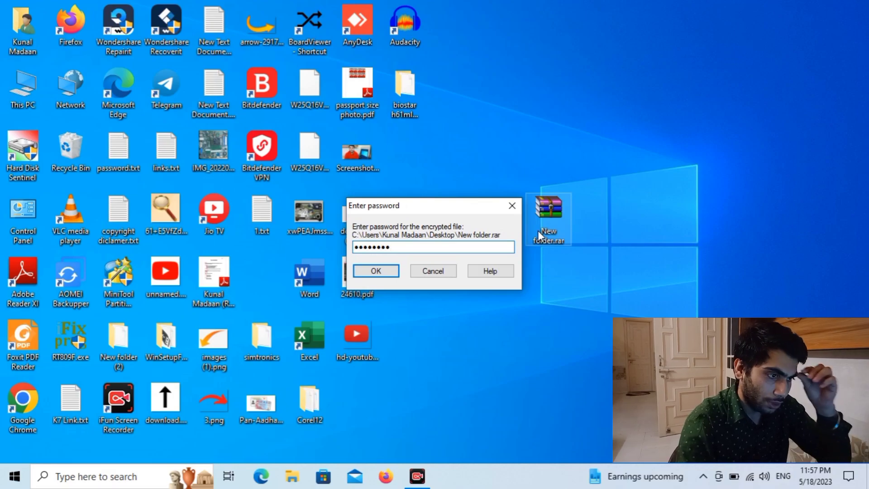
pyautogui.click(382, 271)
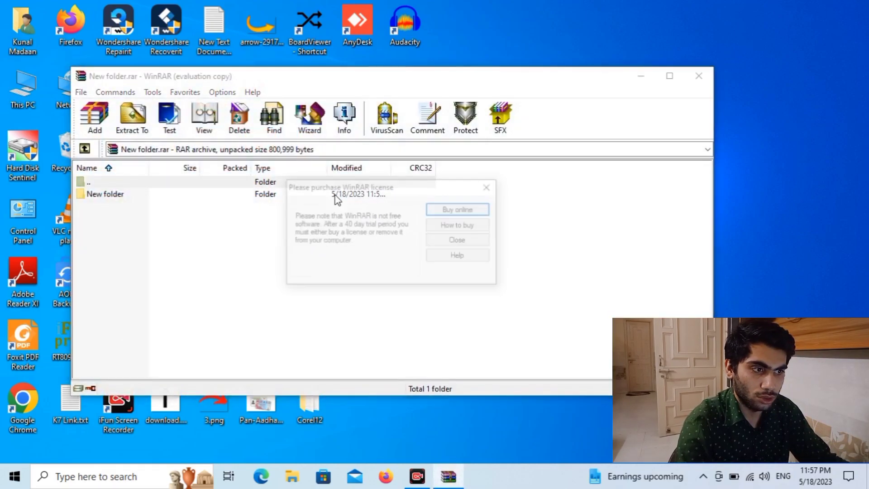
pyautogui.click(458, 239)
pyautogui.doubleClick(374, 196)
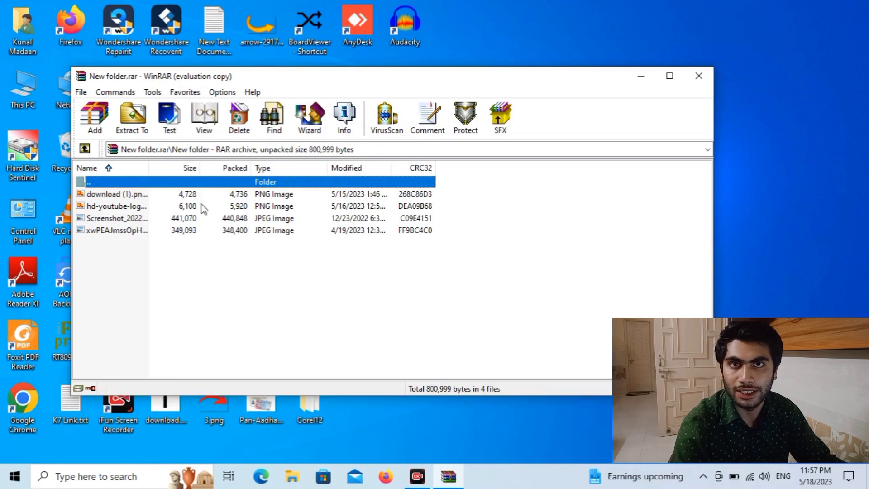
pyautogui.click(699, 77)
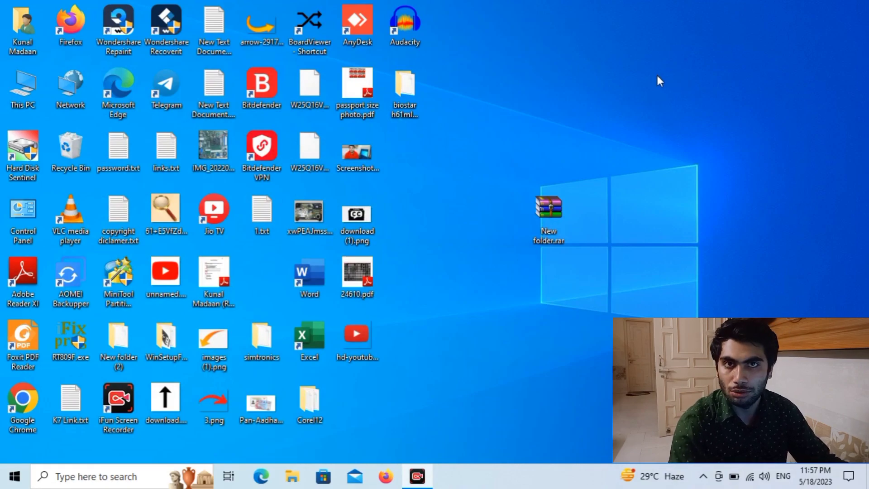
pyautogui.doubleClick(549, 214)
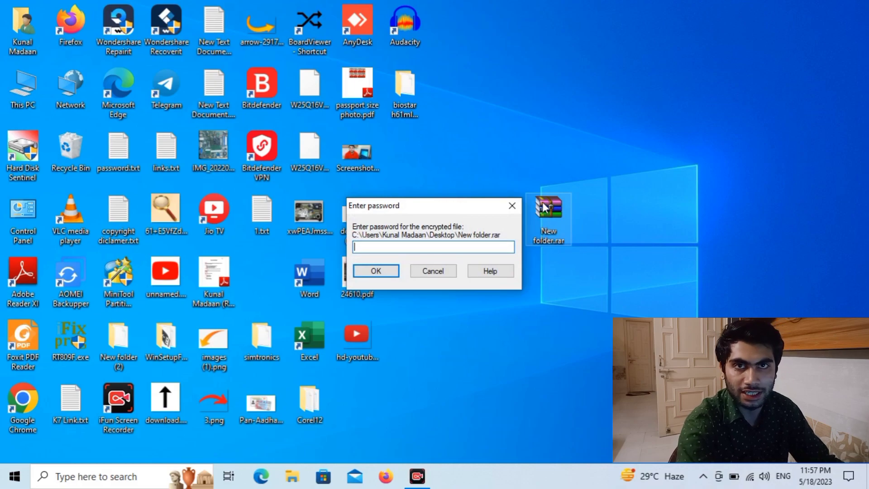
pyautogui.write('12345')
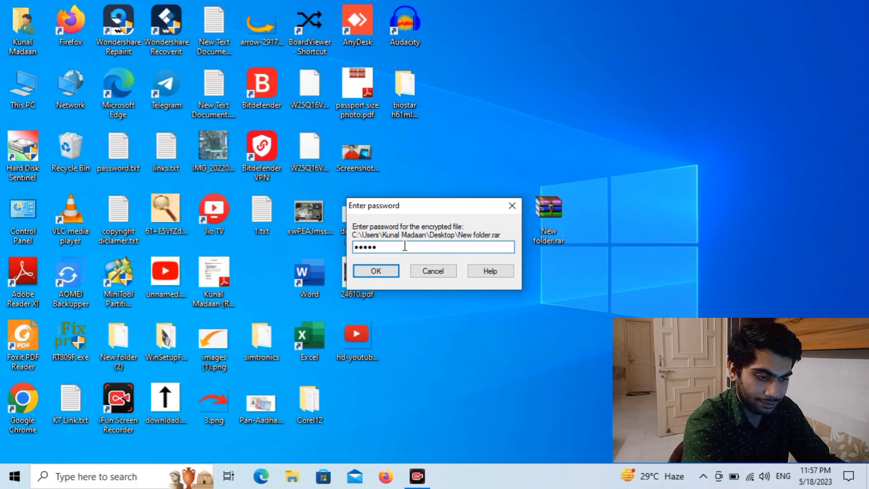
pyautogui.click(376, 271)
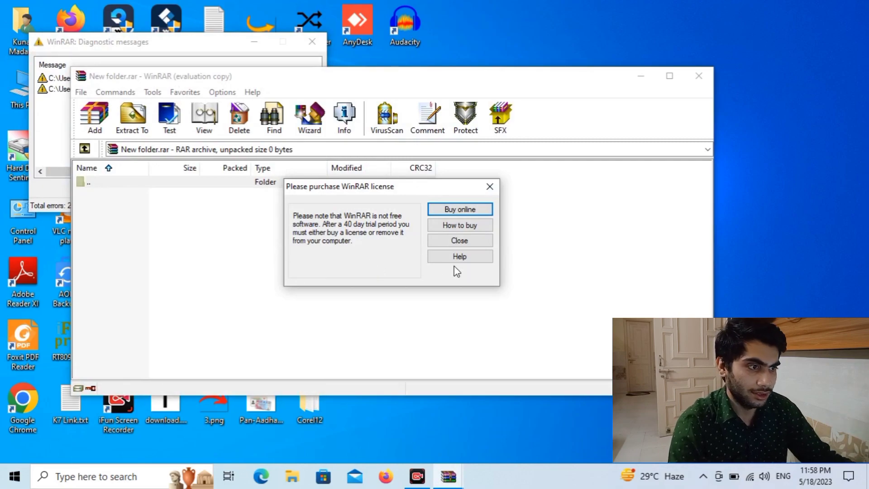
pyautogui.click(478, 240)
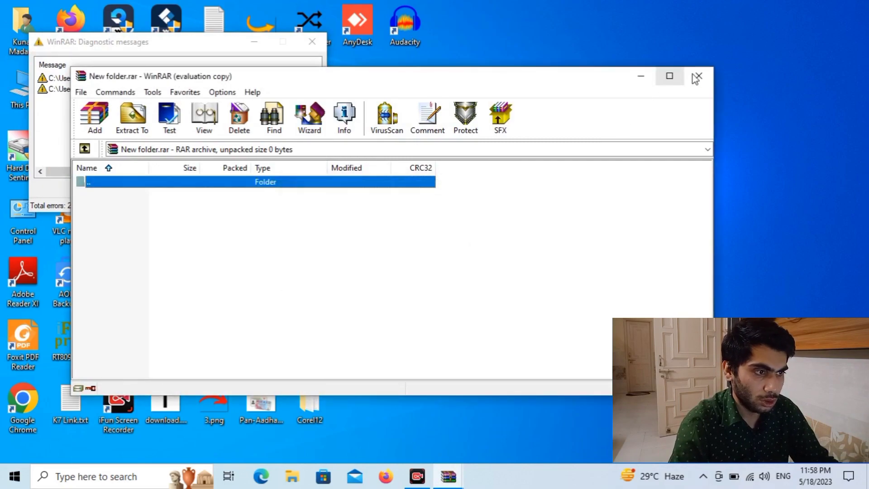
pyautogui.click(699, 75)
pyautogui.click(532, 222)
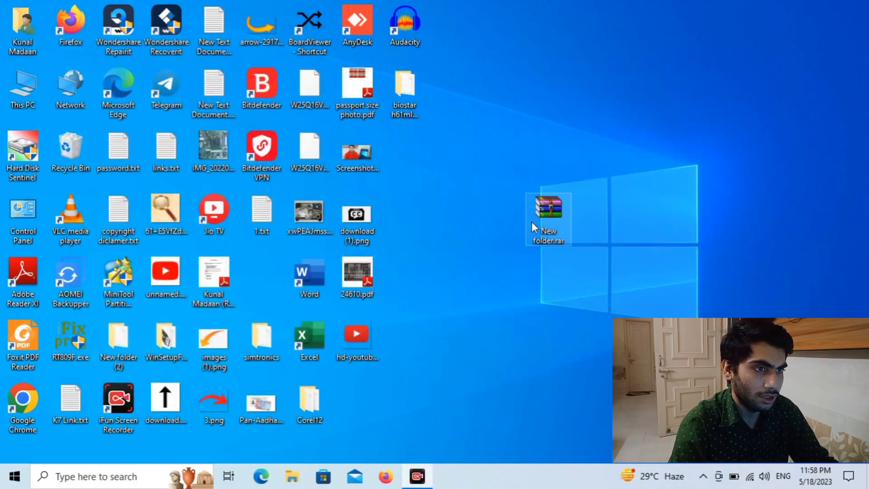
pyautogui.doubleClick(553, 211)
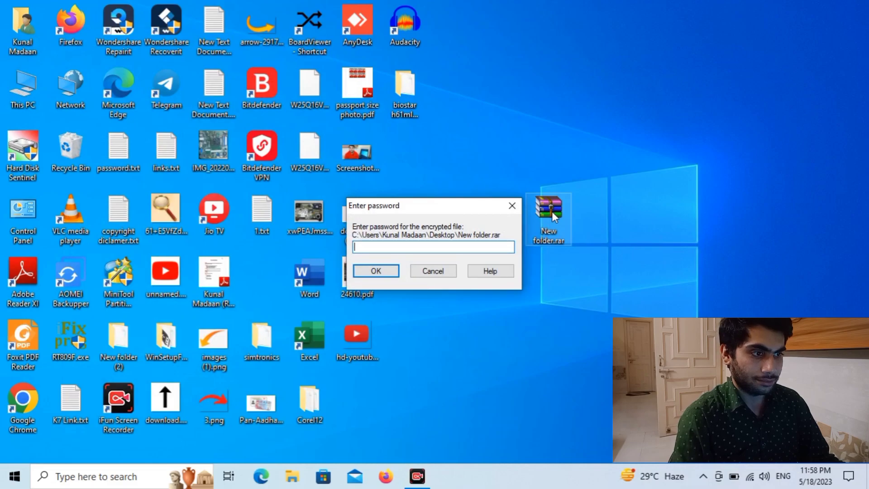
pyautogui.write('•••')
pyautogui.write('••')
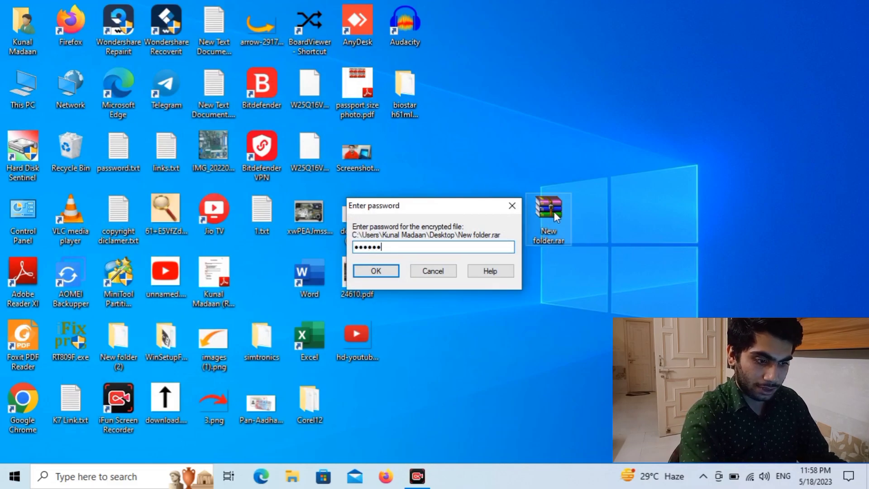
pyautogui.write('••')
pyautogui.click(386, 274)
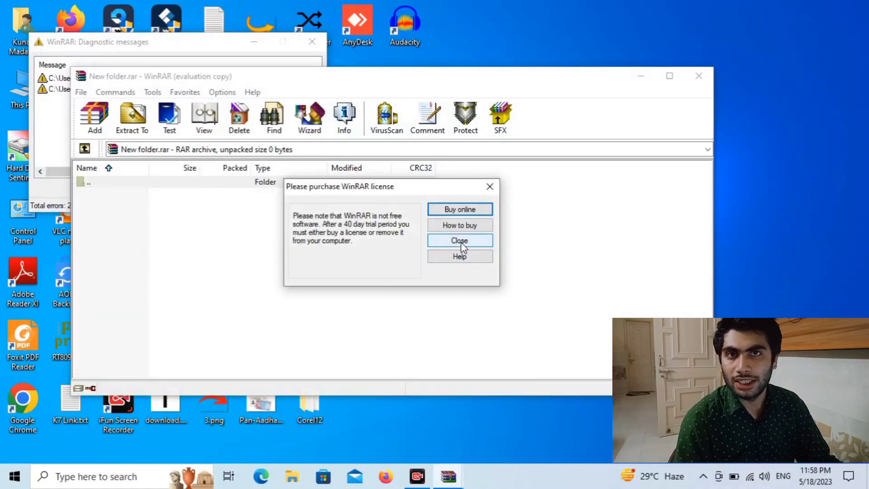
pyautogui.click(461, 242)
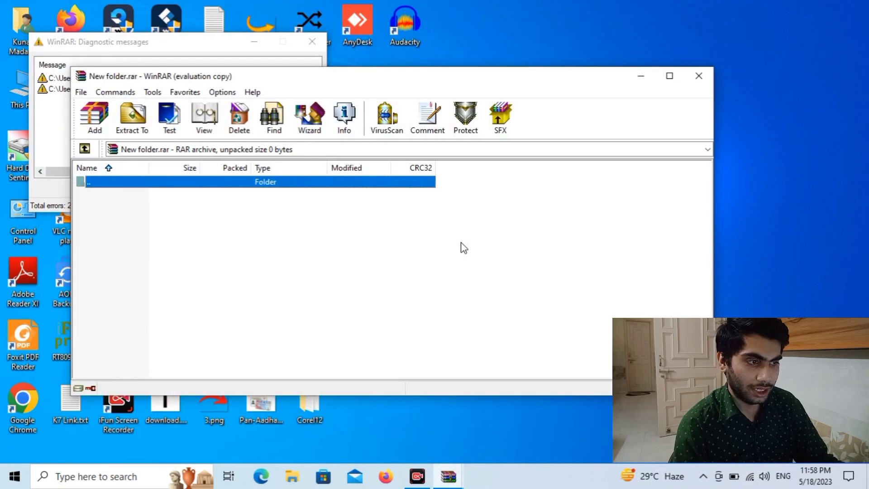
pyautogui.click(707, 77)
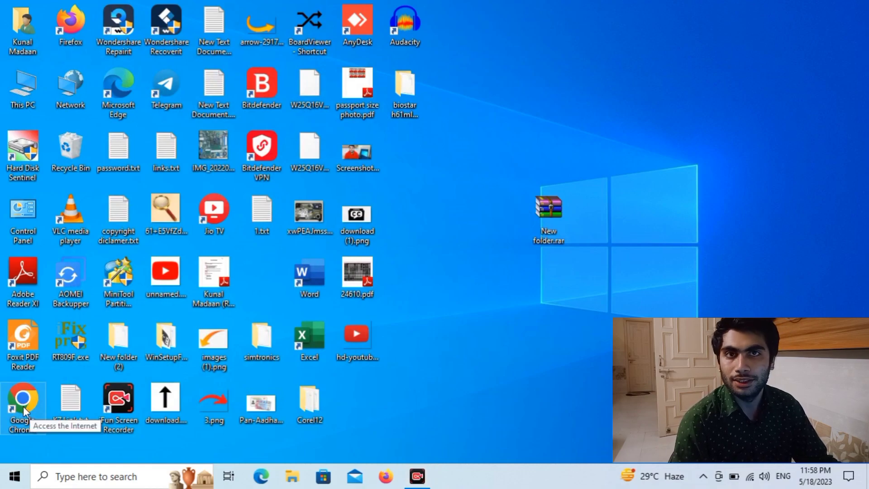
# - Launch Chrome and search Google for 'lost my pass'
pyautogui.doubleClick(23, 407)
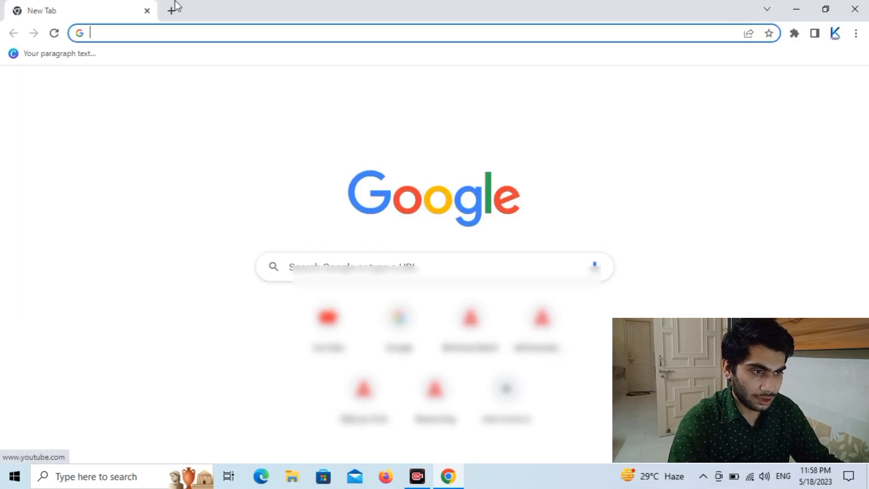
pyautogui.click(151, 36)
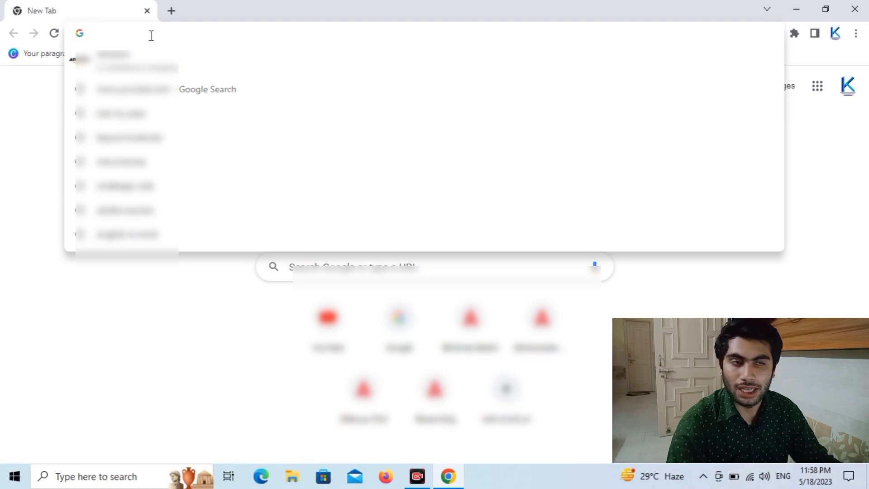
pyautogui.write('lost')
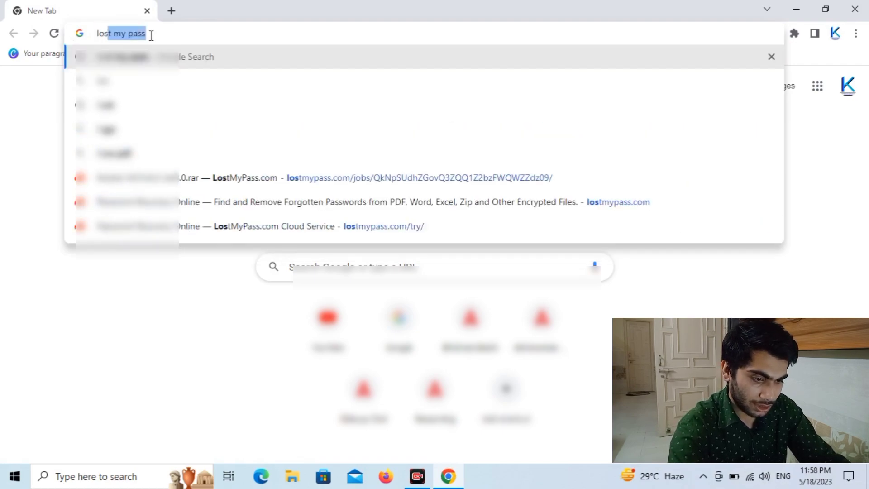
pyautogui.write(' my pass')
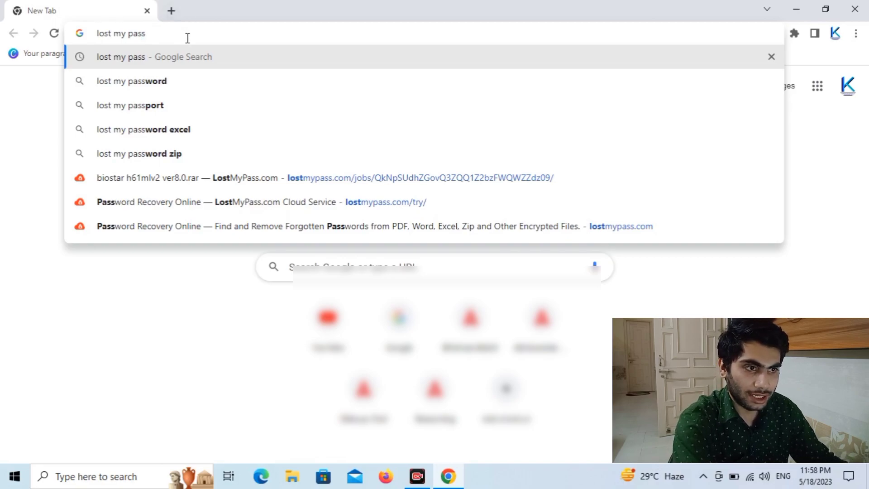
pyautogui.press('Return')
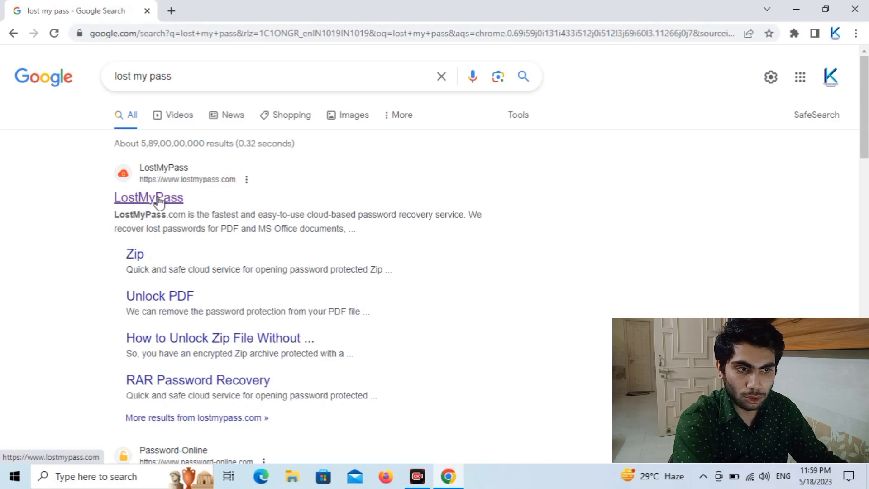
# - Go to LostMyPass's TRY IT NOW recovery page and tick the 'I'm not a robot' check
pyautogui.click(120, 182)
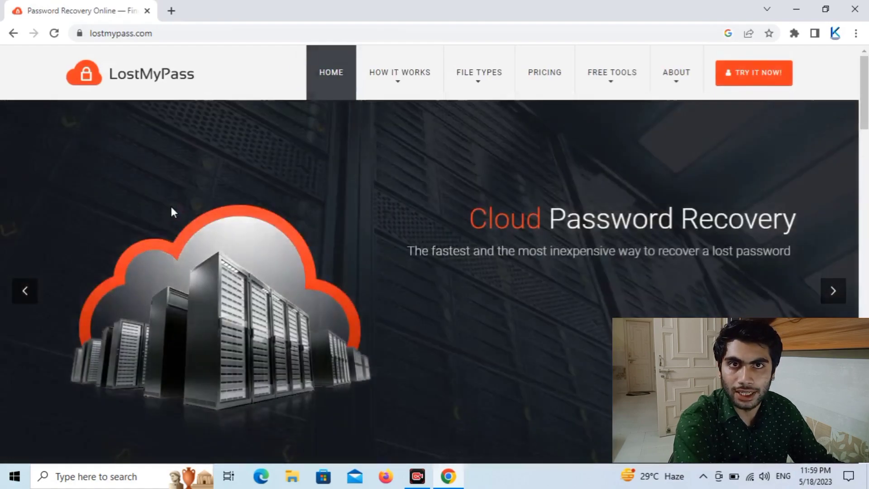
pyautogui.click(755, 83)
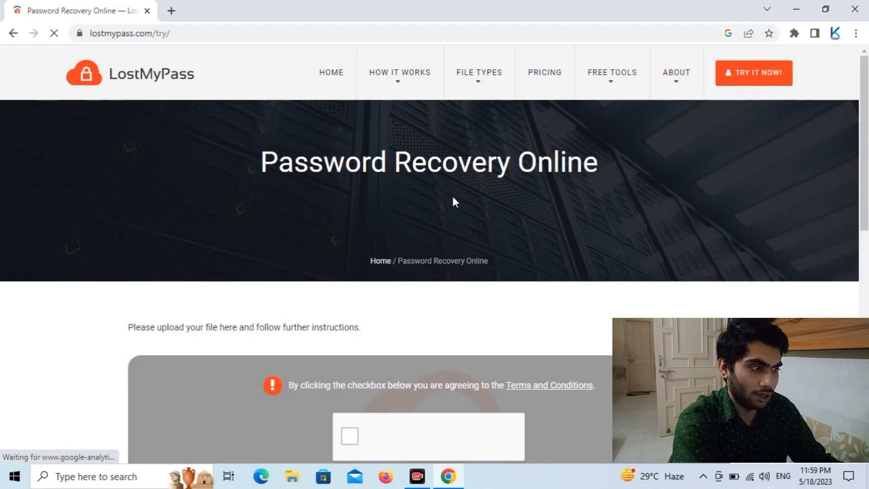
pyautogui.scroll(-1, 453, 202)
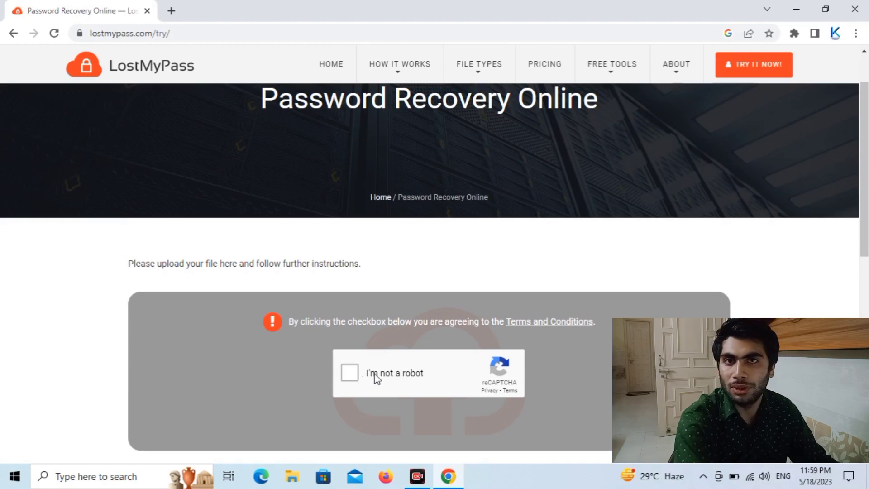
pyautogui.click(349, 374)
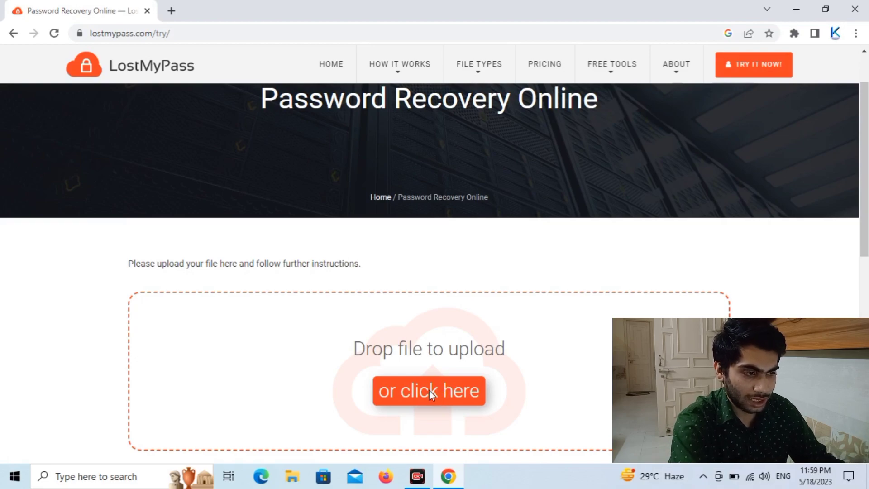
# - Upload New folder.rar from the Desktop to LostMyPass
pyautogui.click(428, 389)
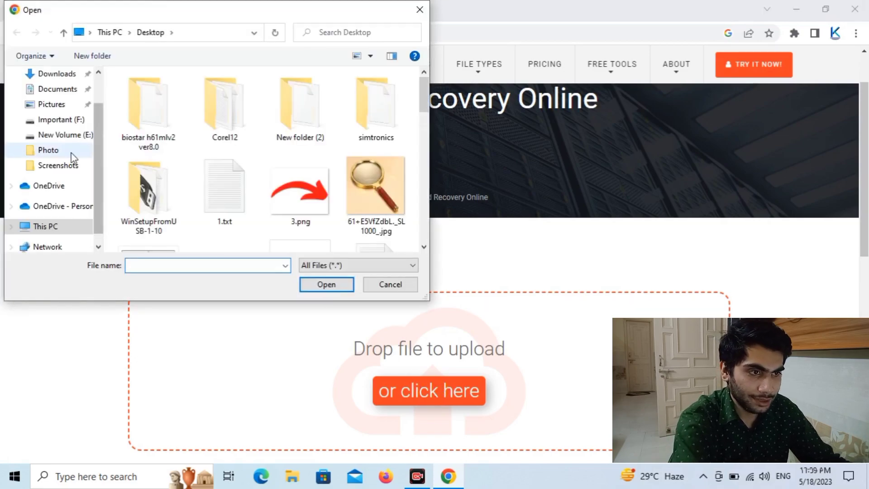
pyautogui.scroll(1, 74, 154)
pyautogui.click(63, 99)
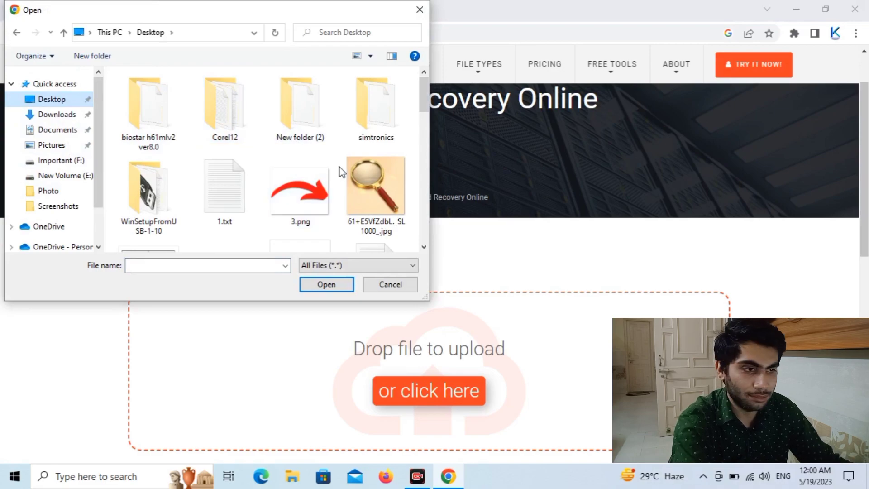
pyautogui.scroll(-3, 348, 171)
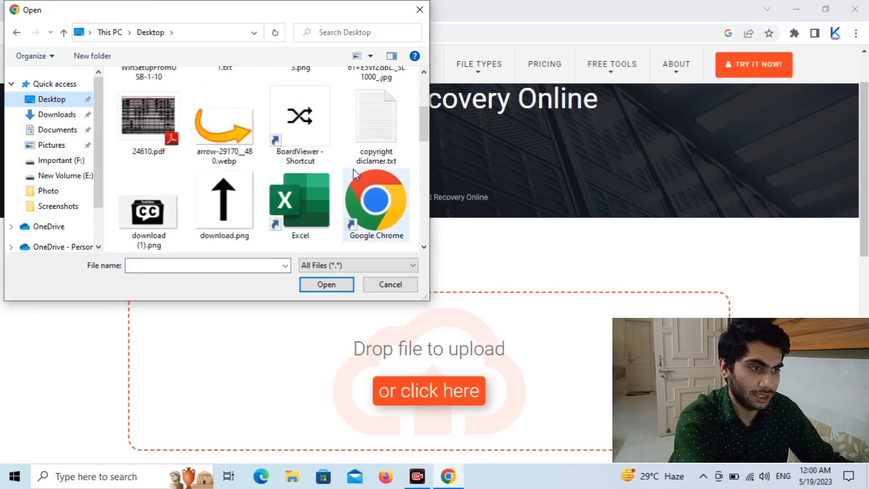
pyautogui.scroll(-5, 356, 170)
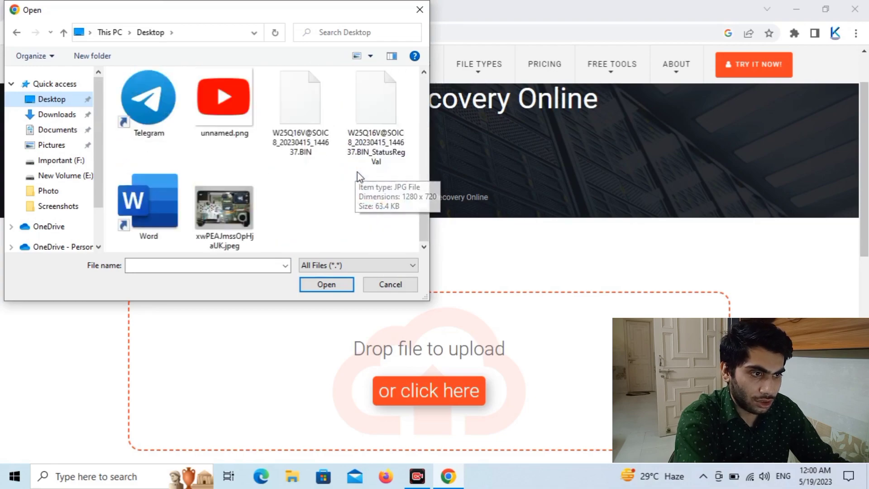
pyautogui.scroll(2, 360, 178)
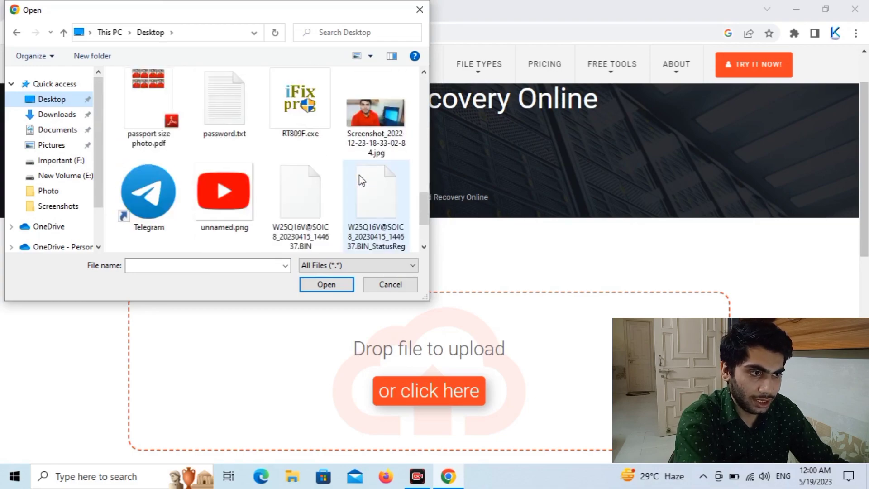
pyautogui.moveTo(423, 216); pyautogui.dragTo(265, 184)
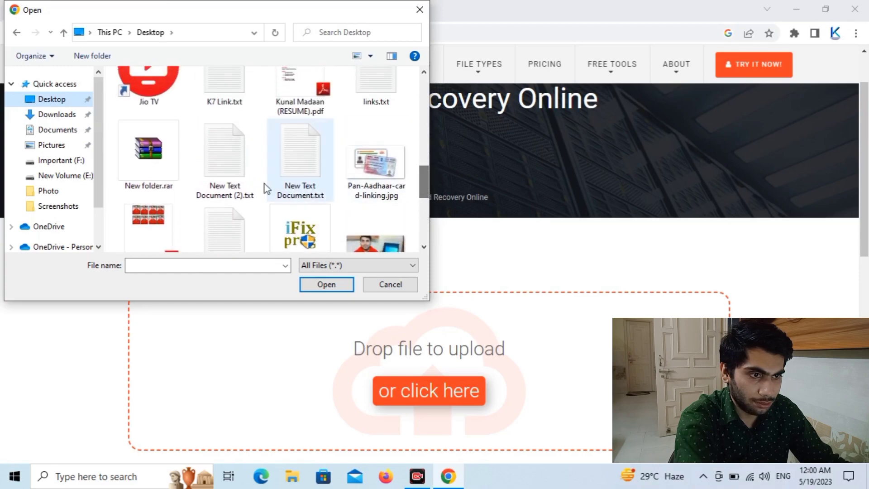
pyautogui.click(150, 159)
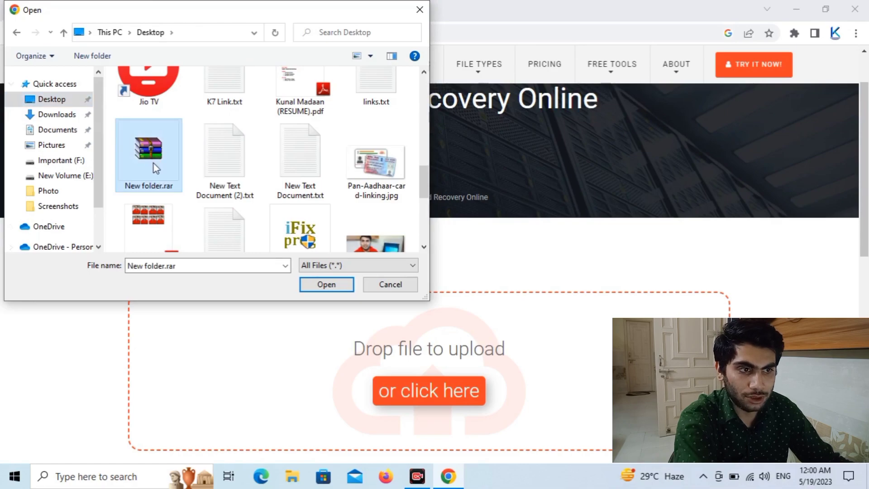
pyautogui.click(321, 286)
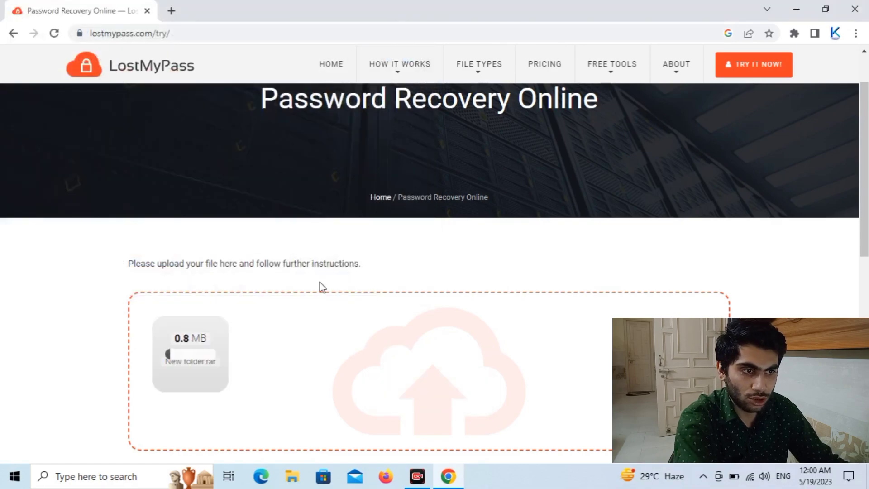
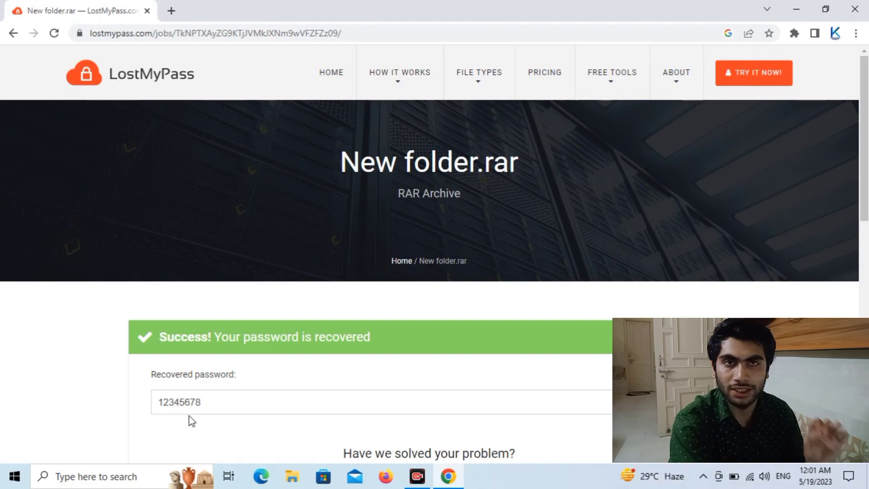
# - Minimize the browser showing the recovered archive password to return to the desktop
pyautogui.click(790, 13)
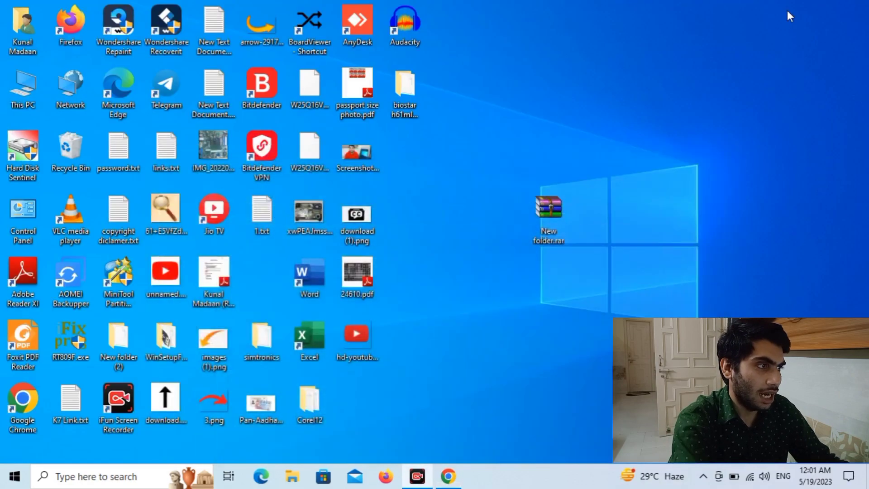
pyautogui.doubleClick(551, 220)
pyautogui.write('******')
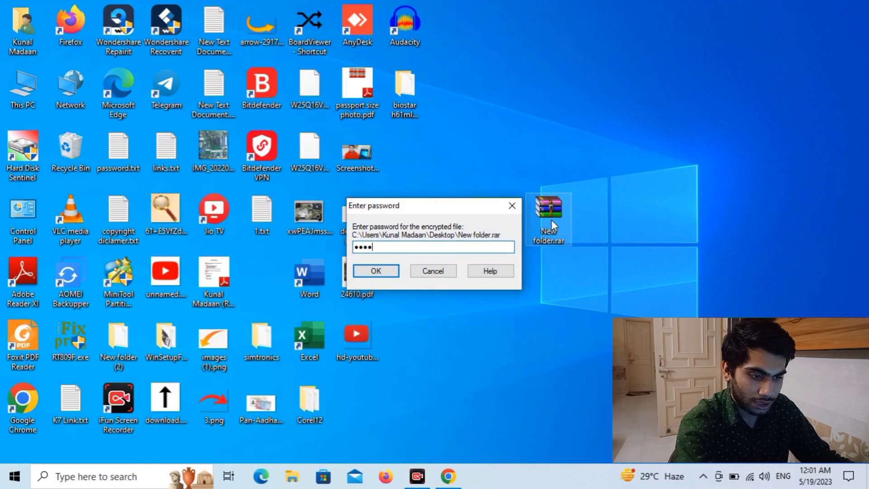
pyautogui.write('***')
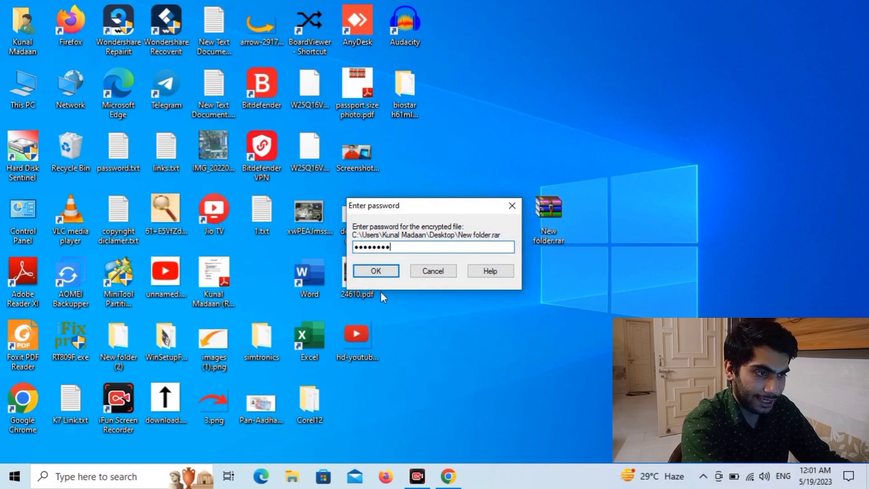
pyautogui.click(382, 269)
pyautogui.doubleClick(348, 195)
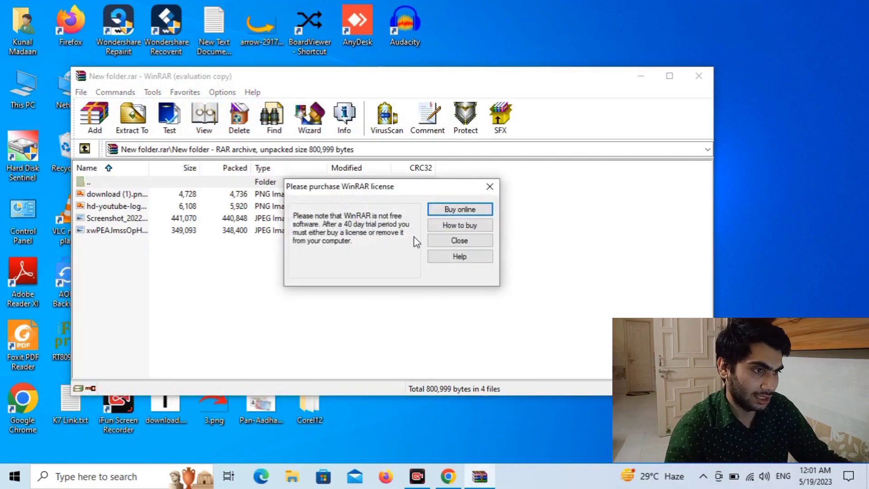
pyautogui.click(457, 240)
pyautogui.click(699, 75)
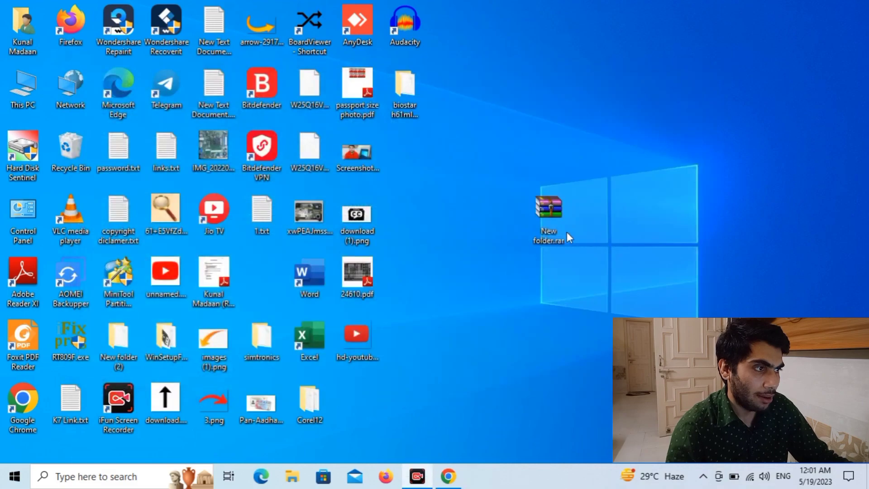
# - Extract New folder.rar to New folder\ by entering the recovered archive password
pyautogui.rightClick(542, 216)
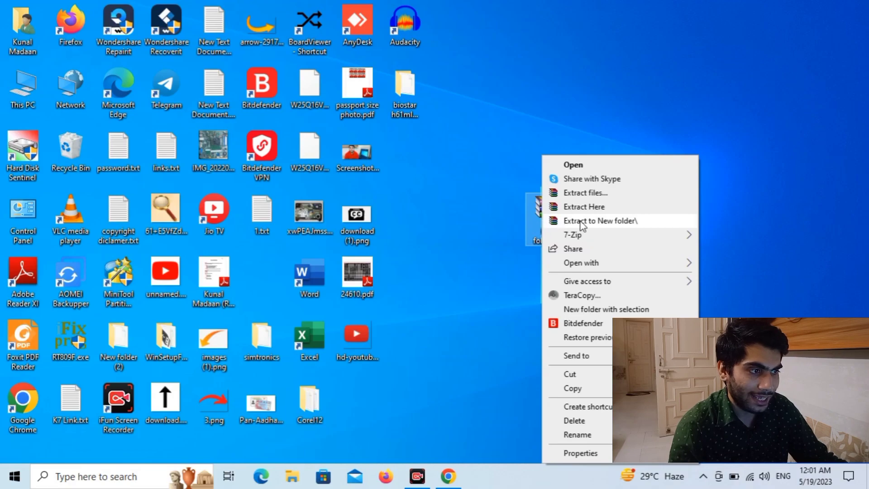
pyautogui.click(605, 219)
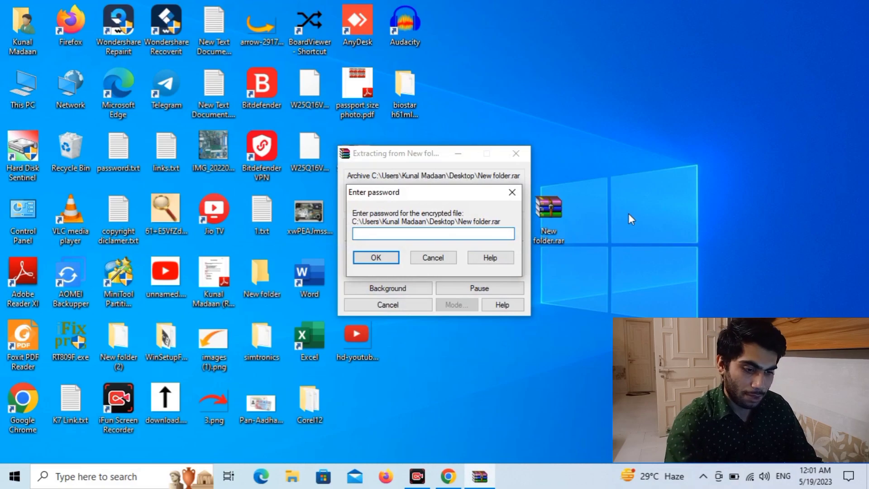
pyautogui.write('1234567')
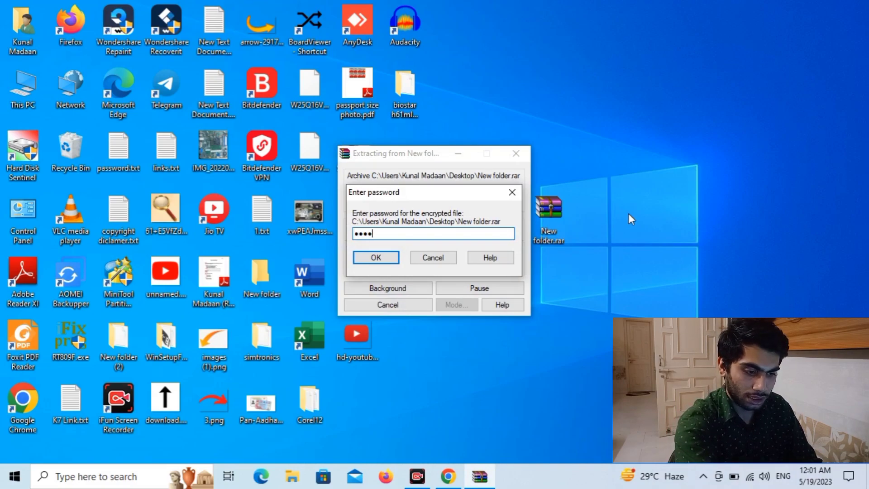
pyautogui.write('8')
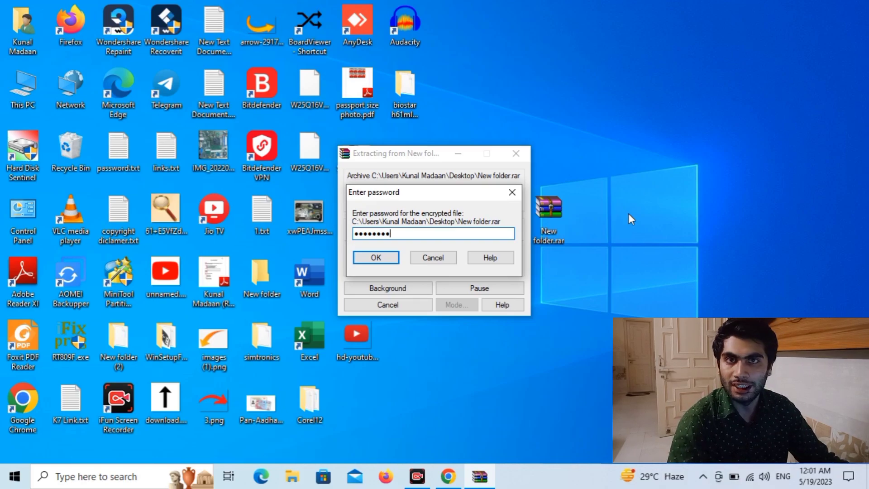
pyautogui.click(385, 261)
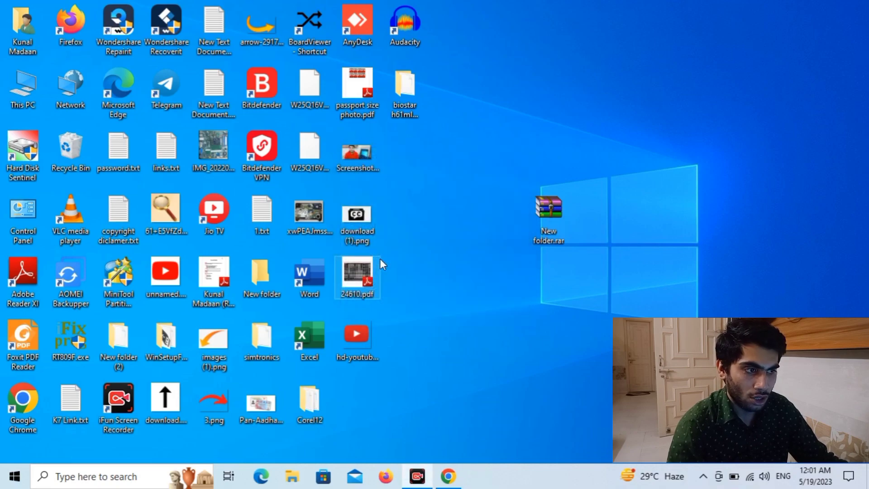
# - Move the extracted New folder to the upper right and check its four image files
pyautogui.moveTo(275, 269); pyautogui.dragTo(586, 100)
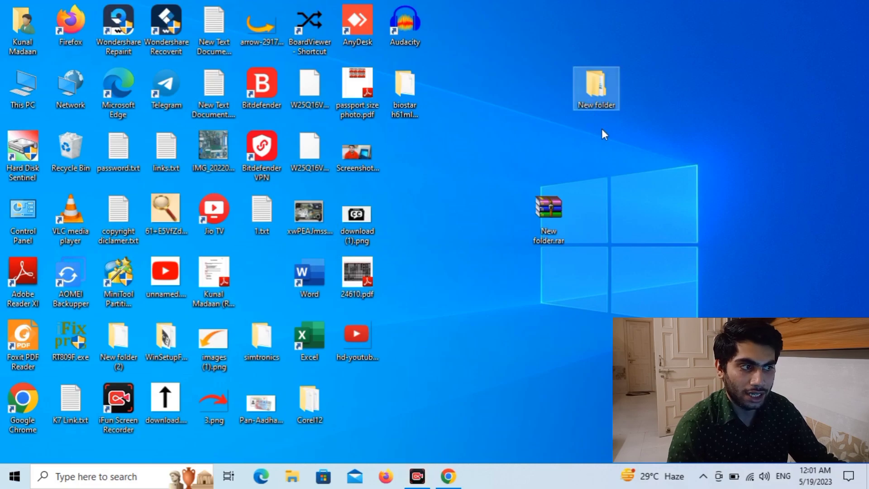
pyautogui.doubleClick(598, 86)
pyautogui.doubleClick(177, 213)
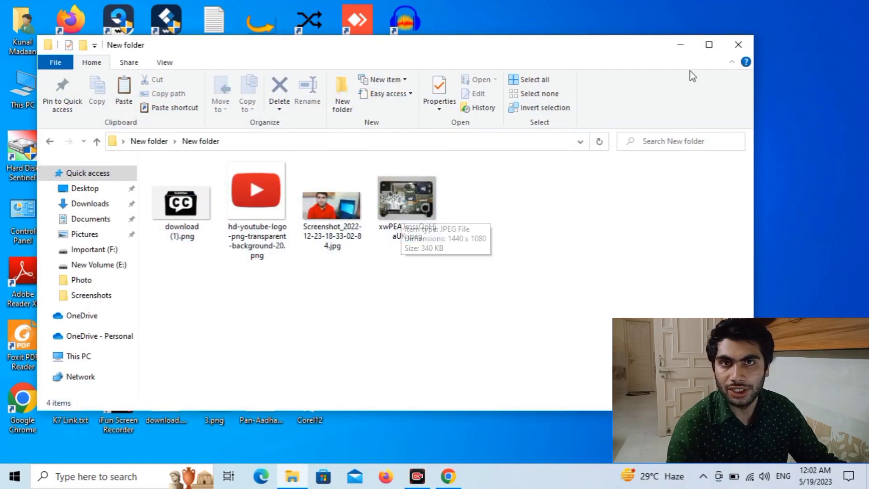
pyautogui.click(751, 45)
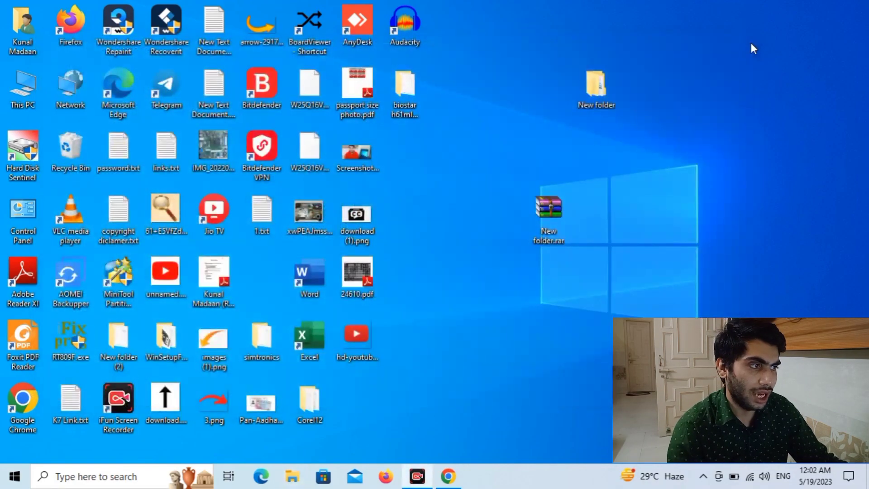
# - Delete the New folder.rar archive from the desktop, then drag an icon near the upper right
pyautogui.rightClick(541, 219)
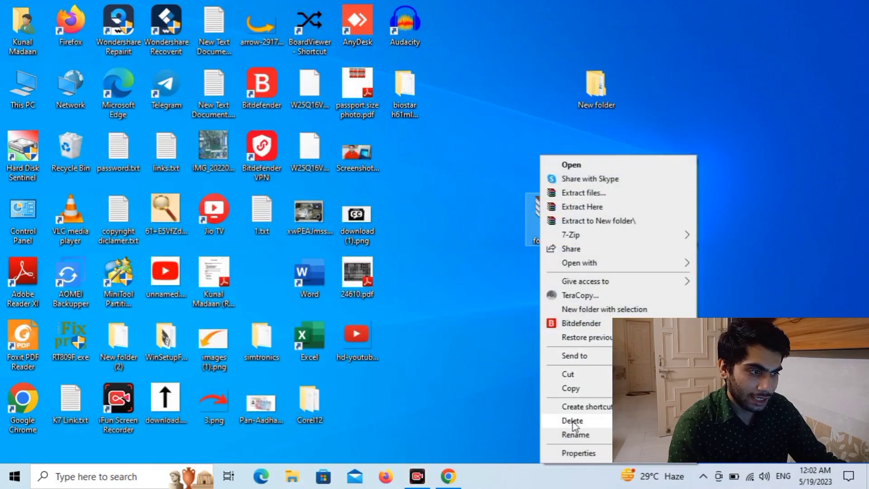
pyautogui.click(572, 421)
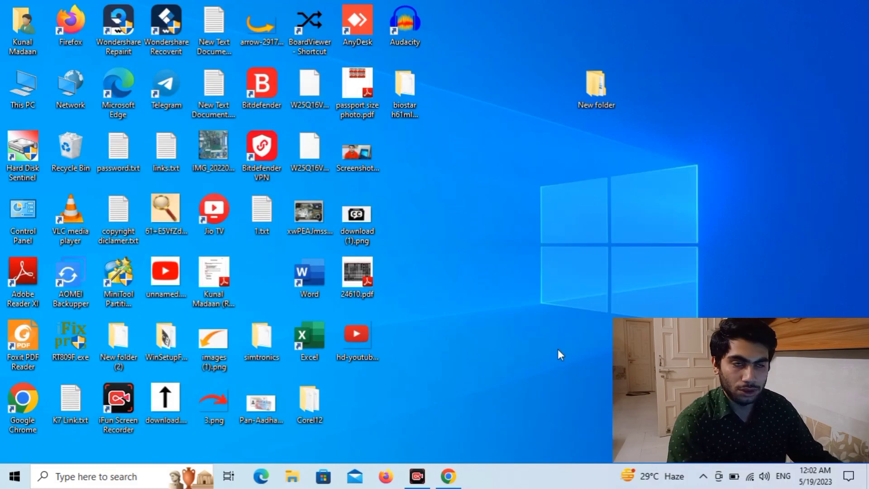
pyautogui.moveTo(631, 63); pyautogui.dragTo(608, 113)
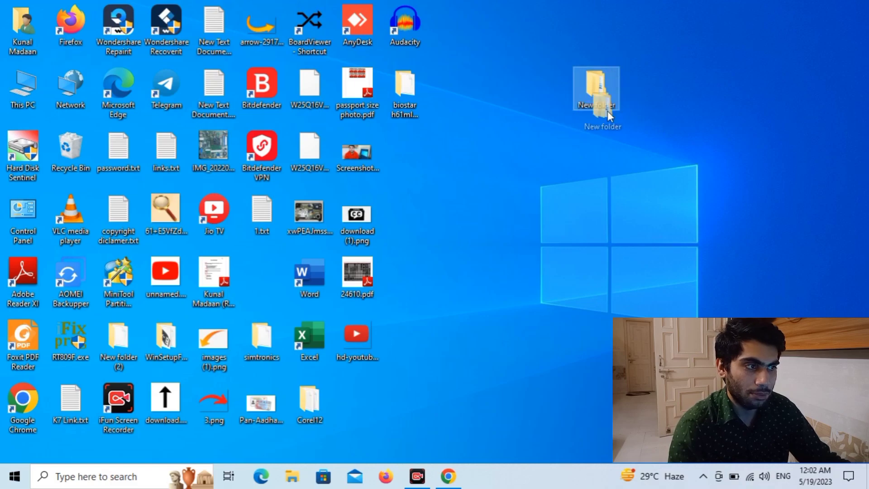